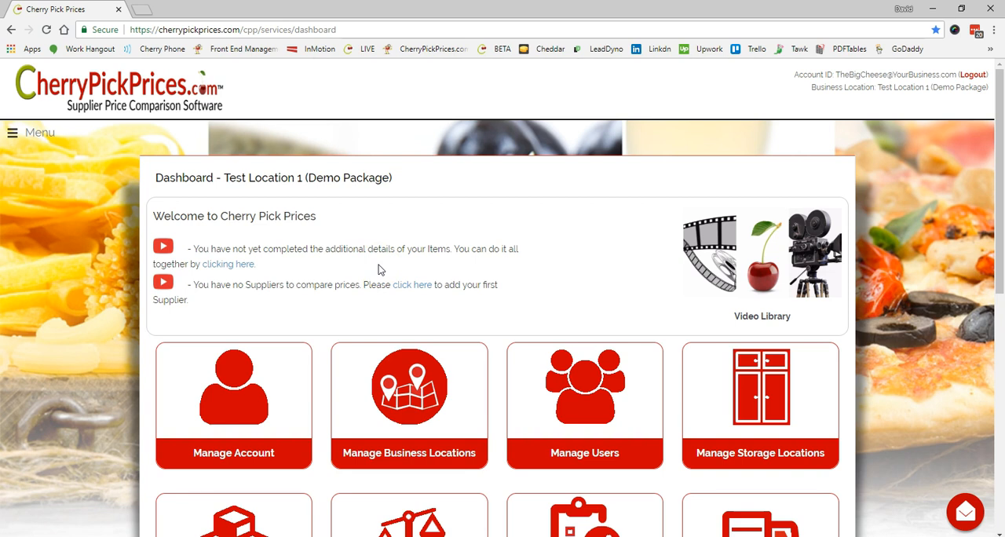
- Open the page for completing all pending item details and check the storage locations available for Jugs 1/2 Gallon
{"action": "left_click", "coordinate": [244, 266]}
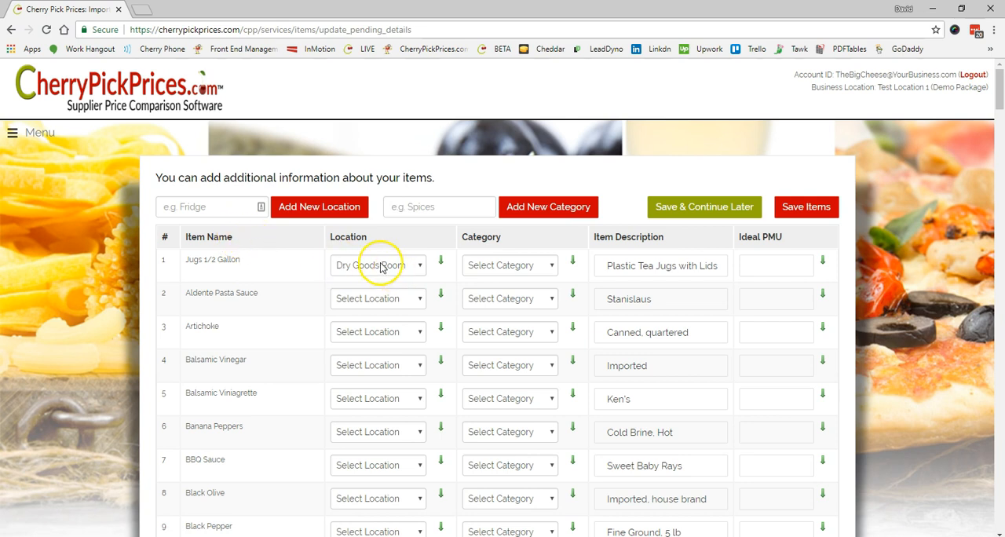
{"action": "left_click", "coordinate": [416, 265]}
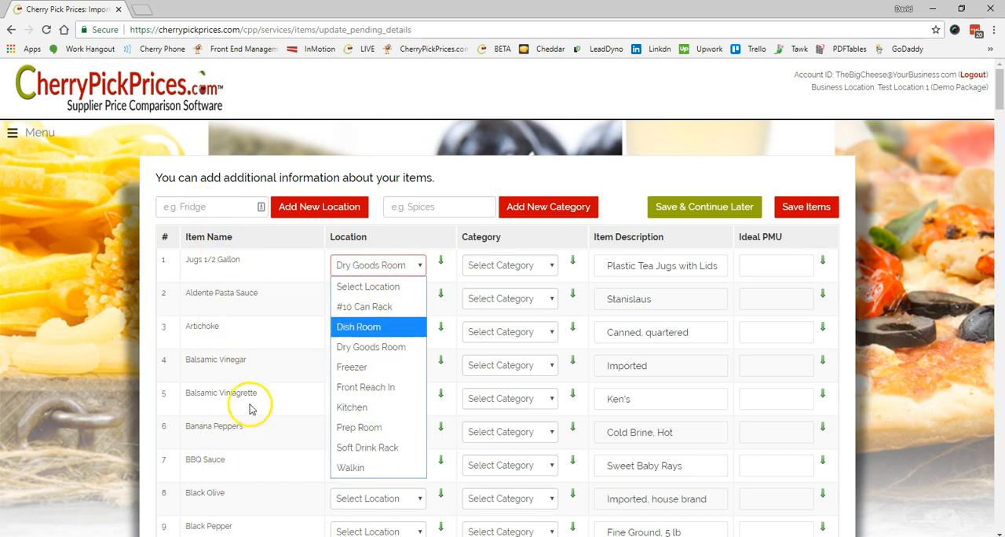
{"action": "left_click", "coordinate": [374, 191]}
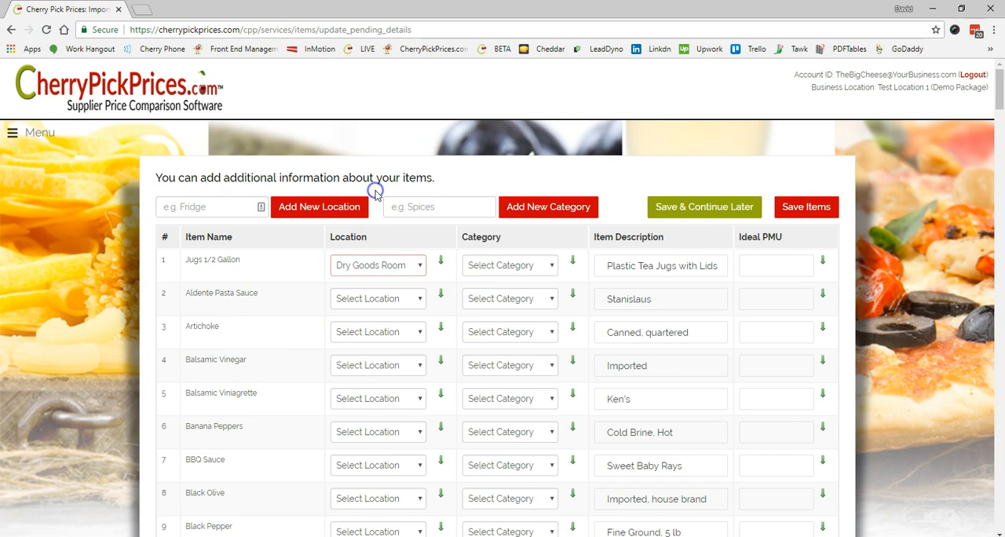
{"action": "left_click", "coordinate": [212, 206]}
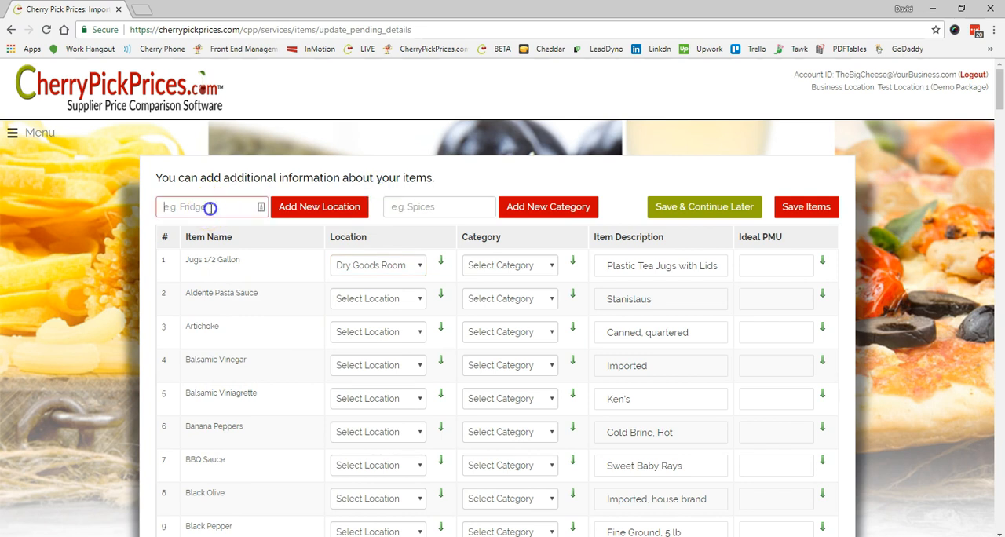
{"action": "left_click", "coordinate": [421, 269]}
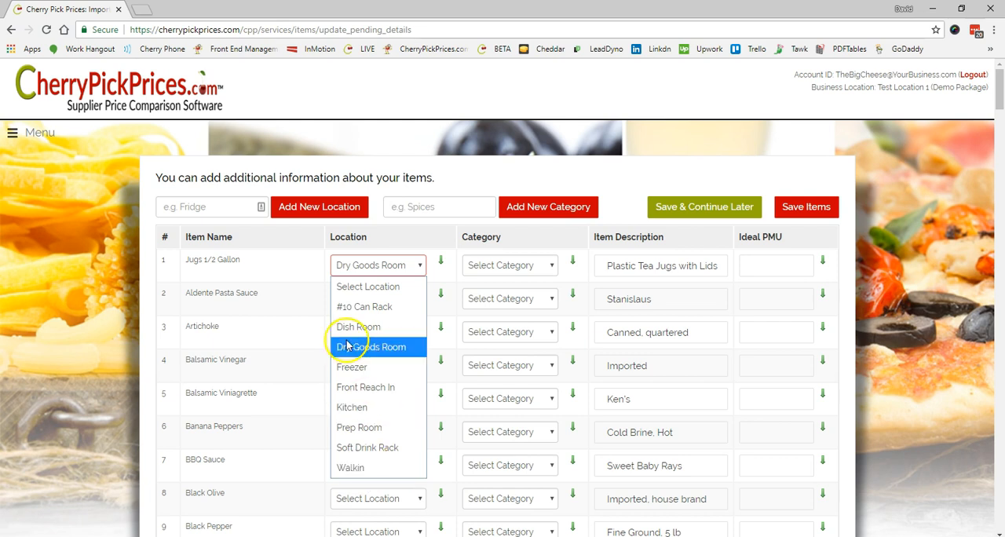
{"action": "left_click", "coordinate": [359, 306]}
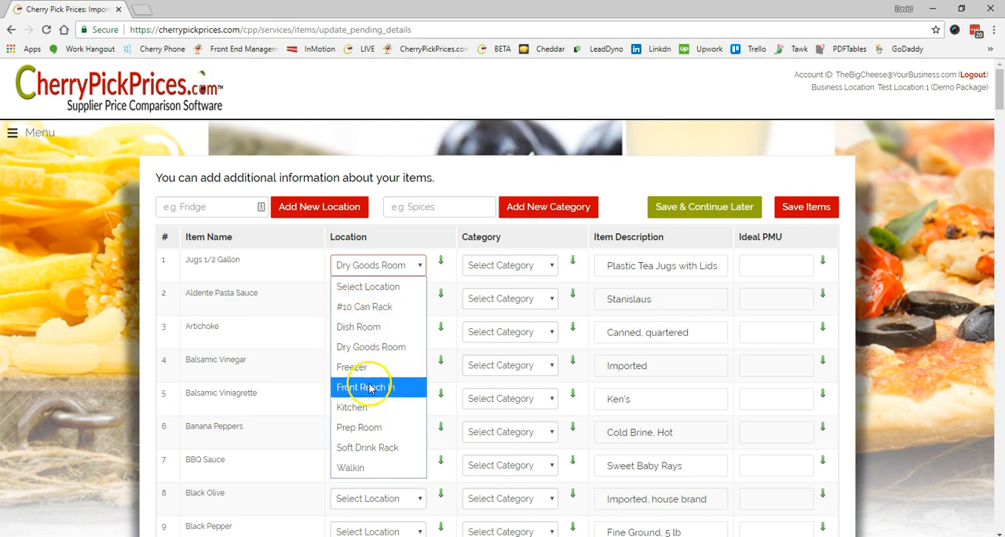
{"action": "left_click", "coordinate": [464, 176]}
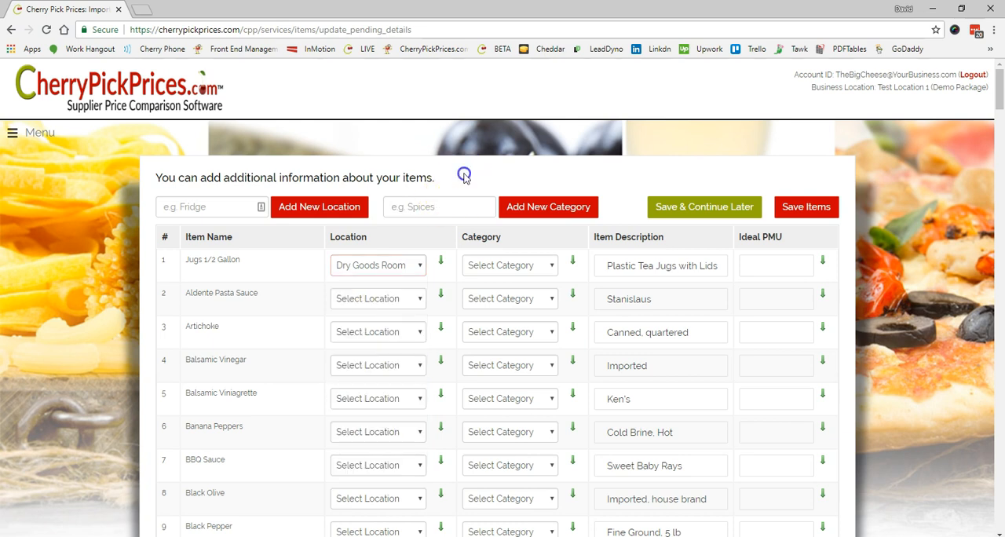
- Review the categories available for Jugs 1/2 Gallon
{"action": "left_click", "coordinate": [554, 269]}
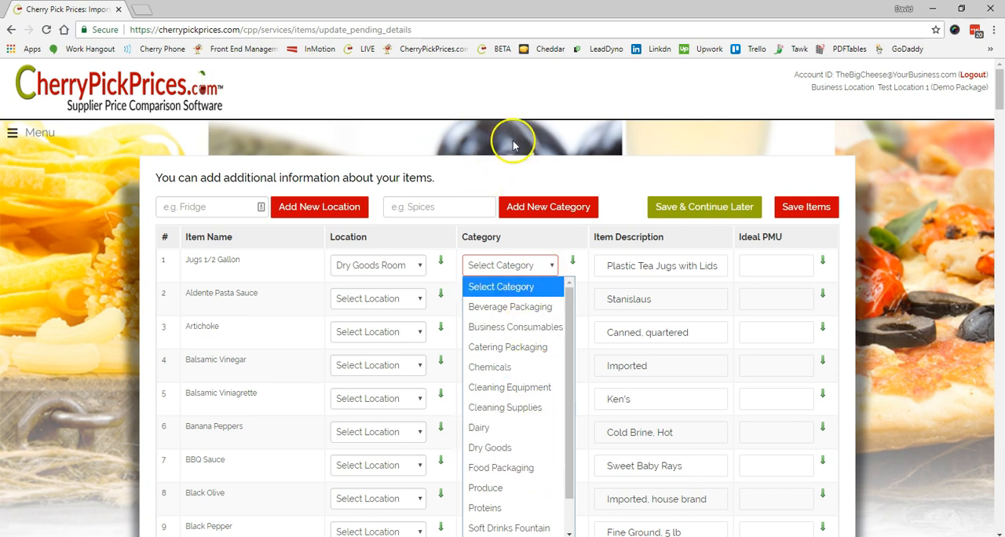
{"action": "left_click", "coordinate": [521, 169]}
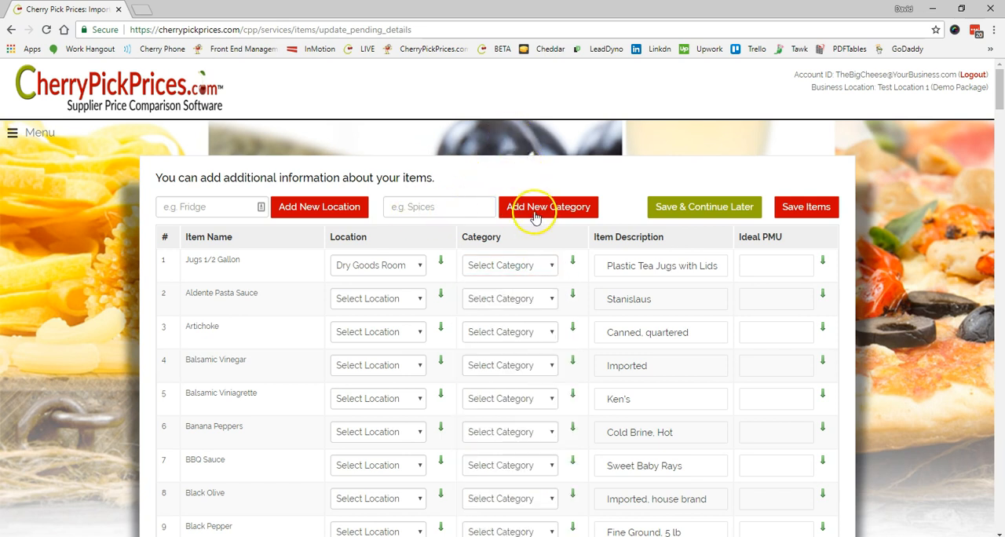
{"action": "left_click", "coordinate": [553, 271]}
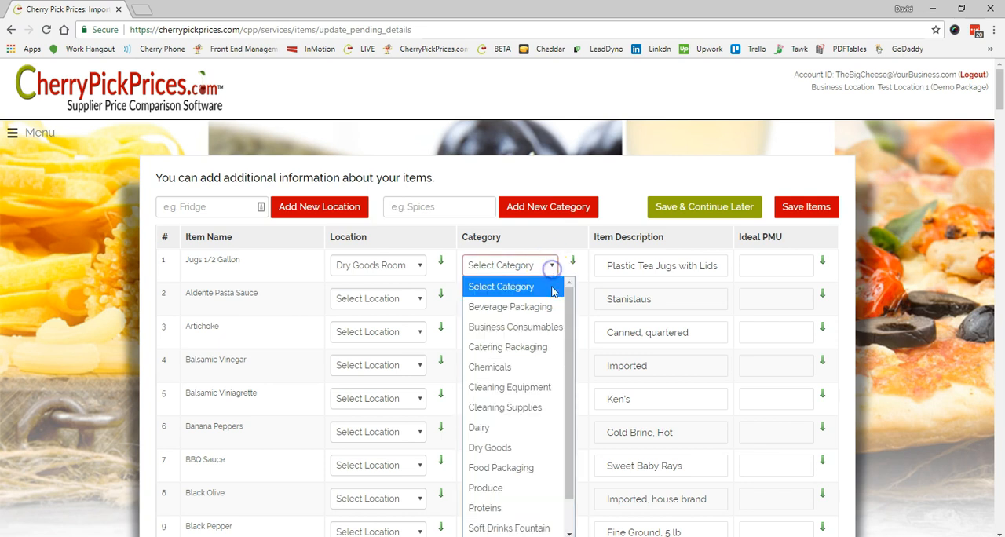
{"action": "left_click_drag", "start_coordinate": [572, 352], "coordinate": [581, 411]}
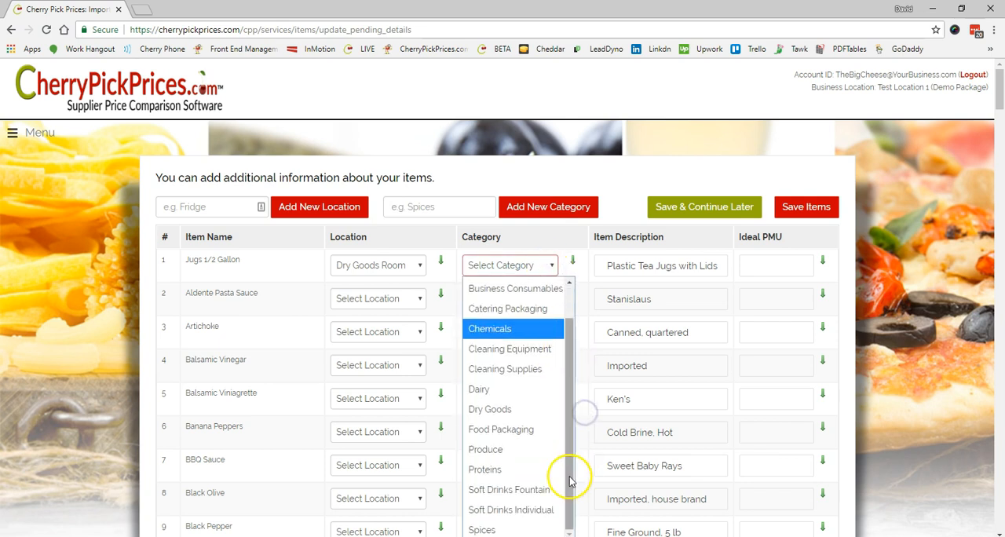
{"action": "left_click", "coordinate": [634, 174]}
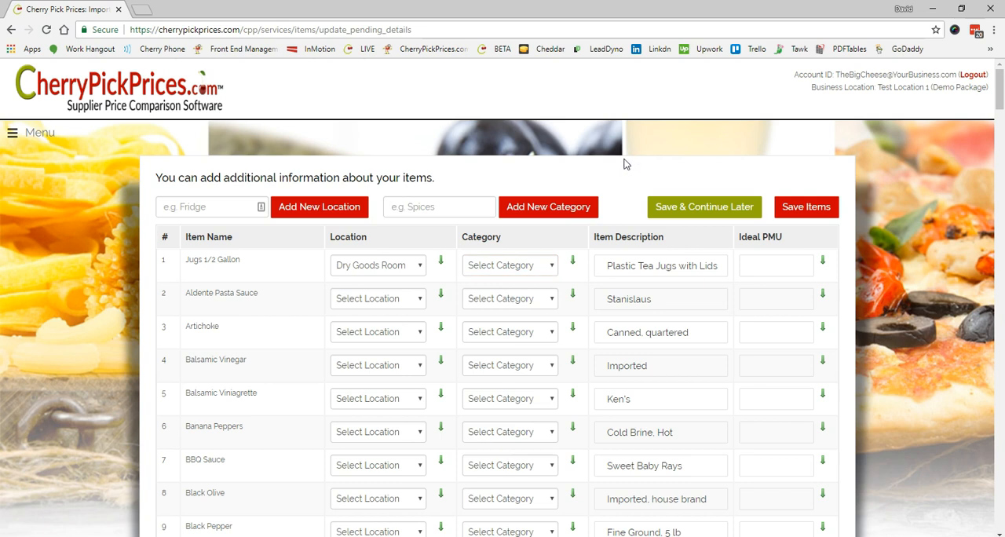
- Add a new storage location named Beverage Area and assign it to Jugs 1/2 Gallon
{"action": "left_click", "coordinate": [421, 267]}
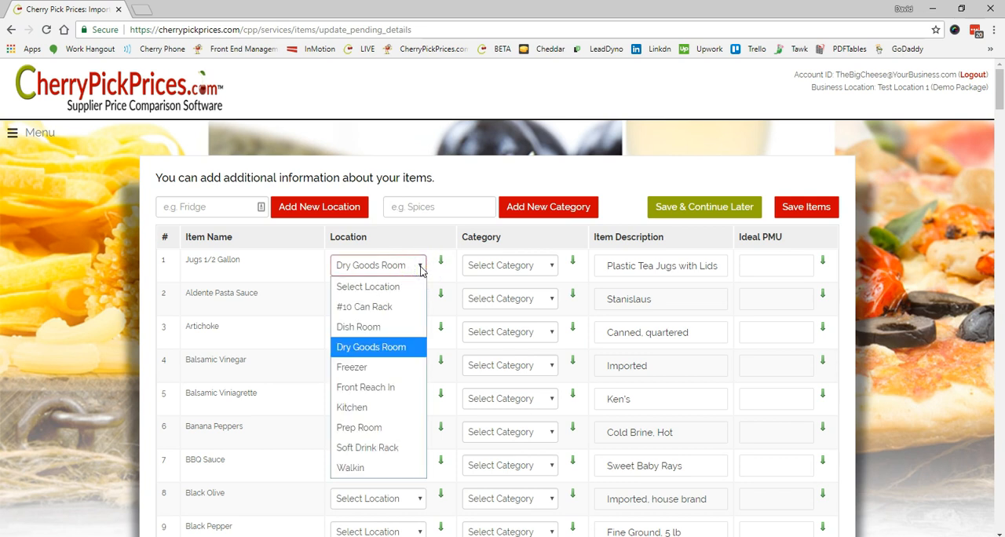
{"action": "left_click", "coordinate": [204, 206]}
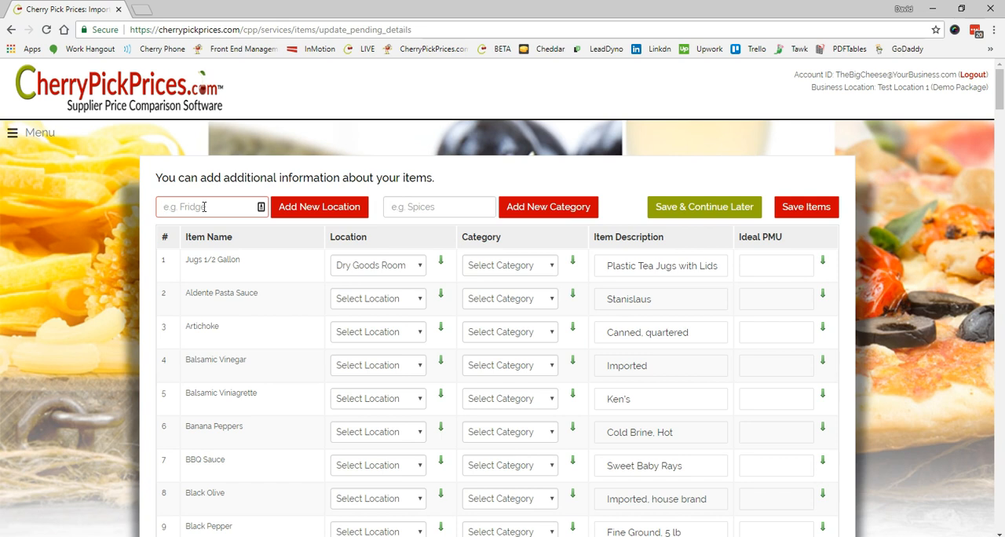
{"action": "type", "text": "Beverage Area"}
{"action": "left_click", "coordinate": [296, 207]}
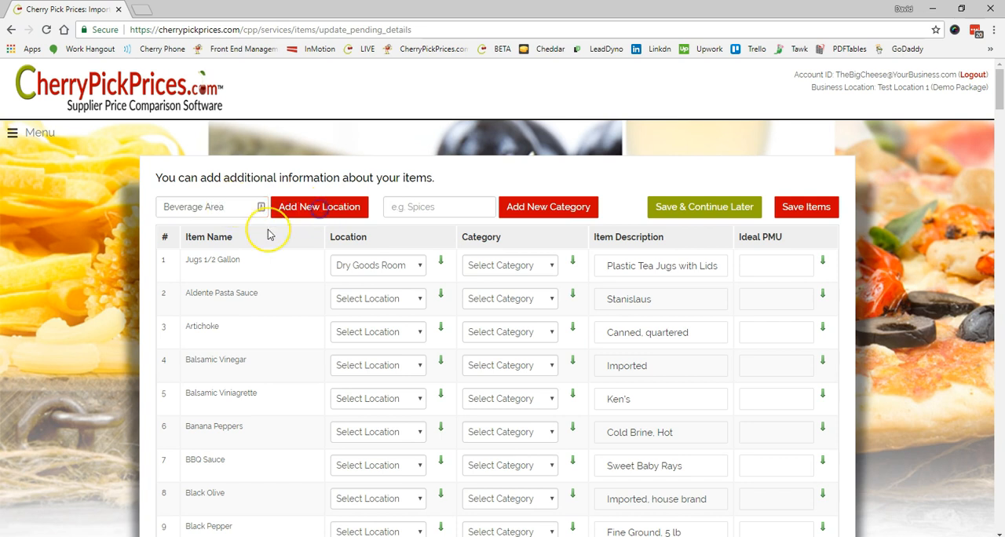
{"action": "left_click", "coordinate": [421, 305]}
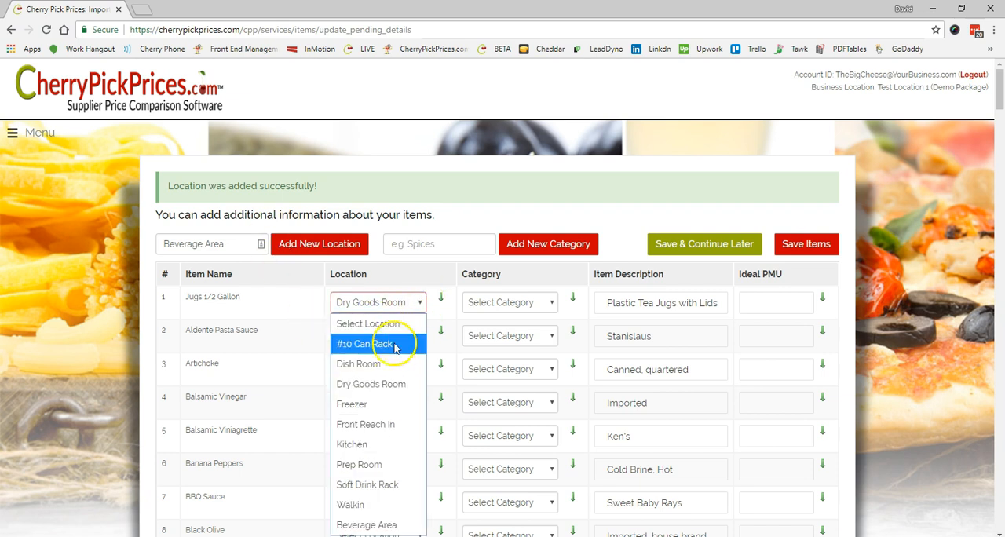
{"action": "left_click", "coordinate": [385, 525]}
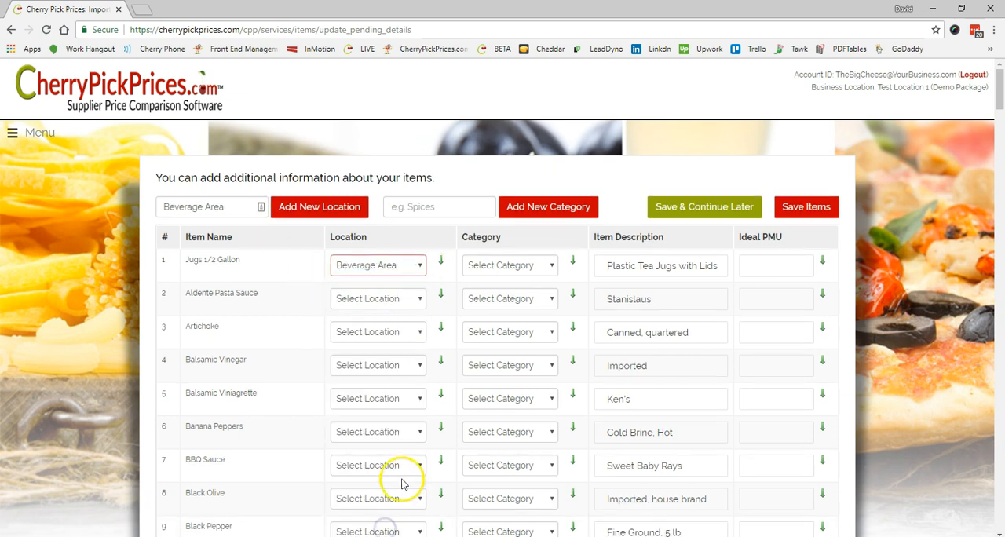
- Set the location of Aldente Pasta Sauce and Artichoke to #10 Can Rack
{"action": "scroll", "coordinate": [276, 367], "scroll_direction": "down", "scroll_amount": 2}
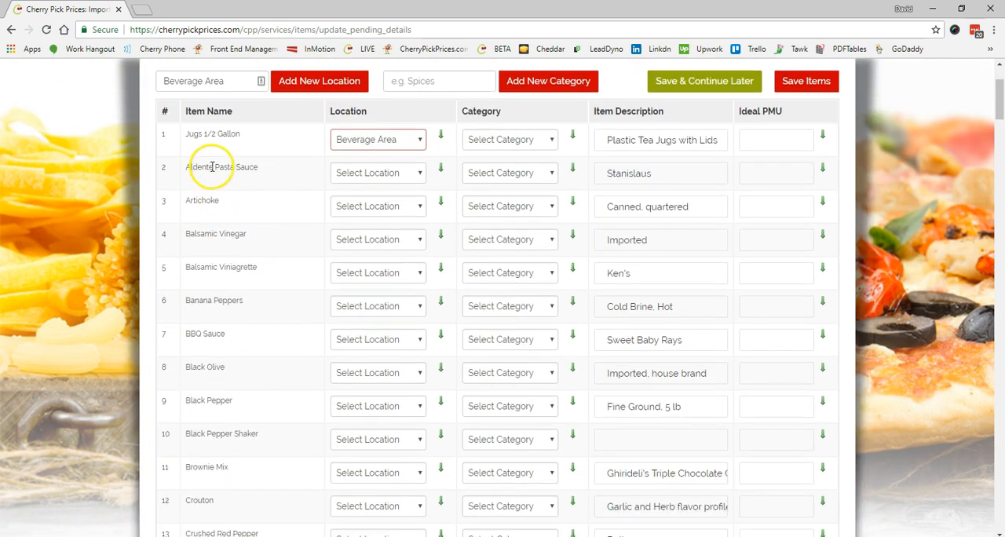
{"action": "left_click", "coordinate": [418, 174]}
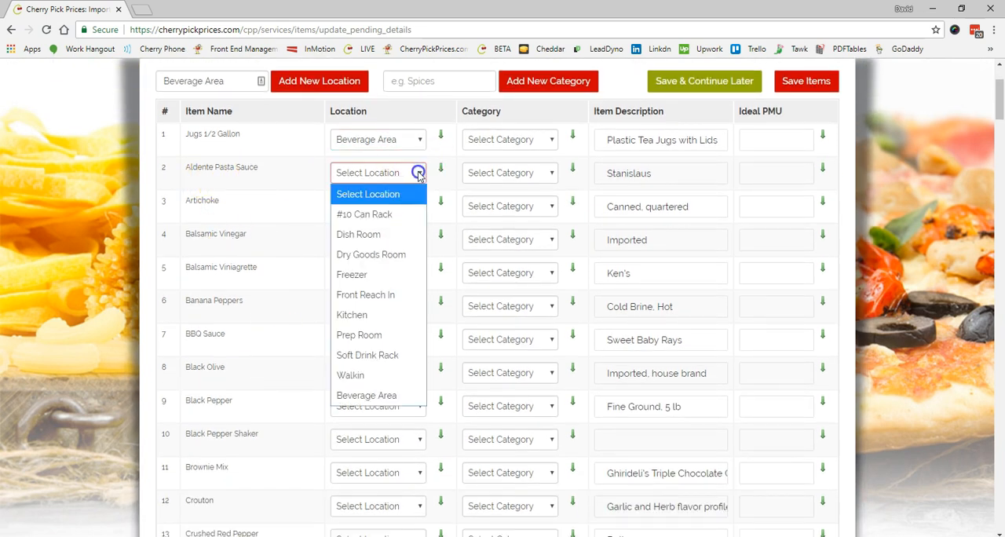
{"action": "left_click", "coordinate": [371, 214]}
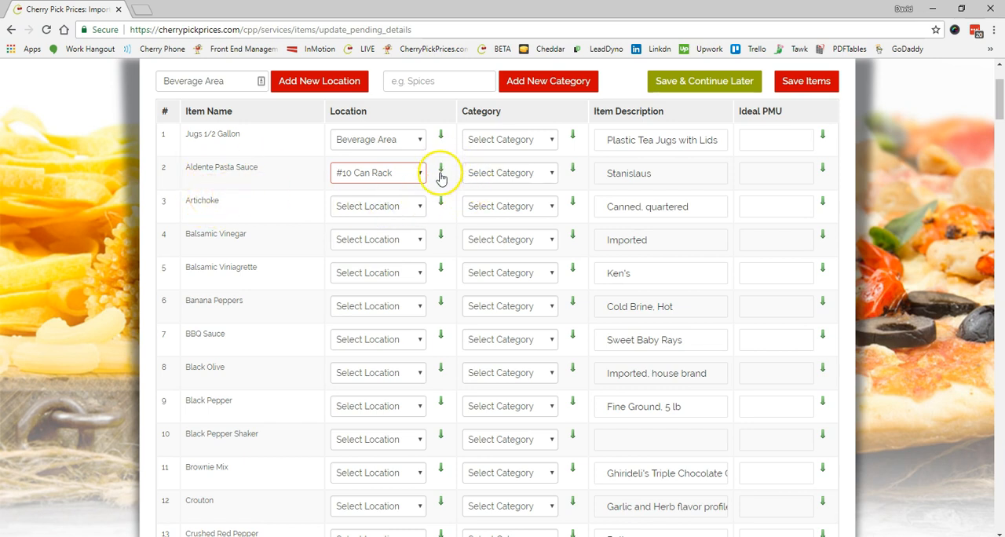
{"action": "left_click", "coordinate": [418, 207]}
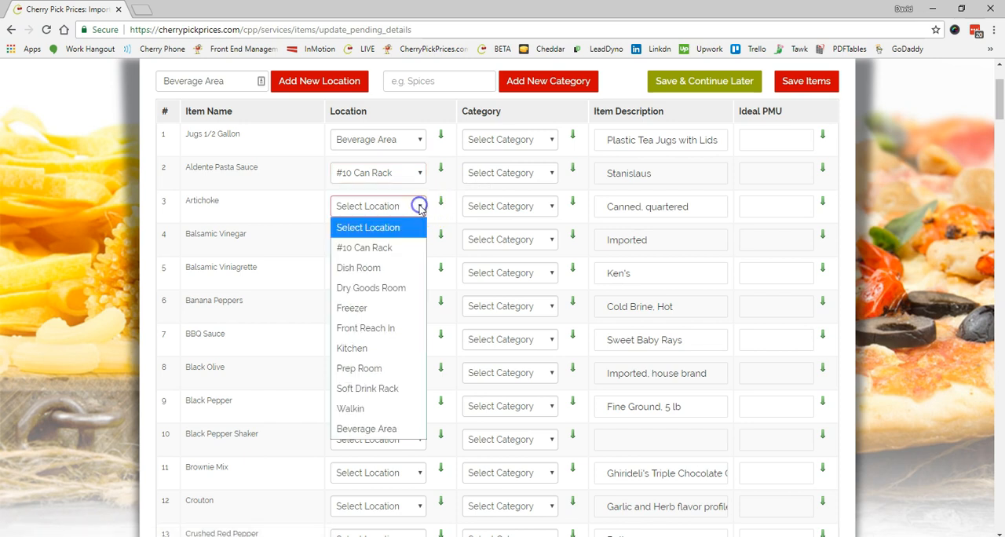
{"action": "left_click", "coordinate": [374, 250]}
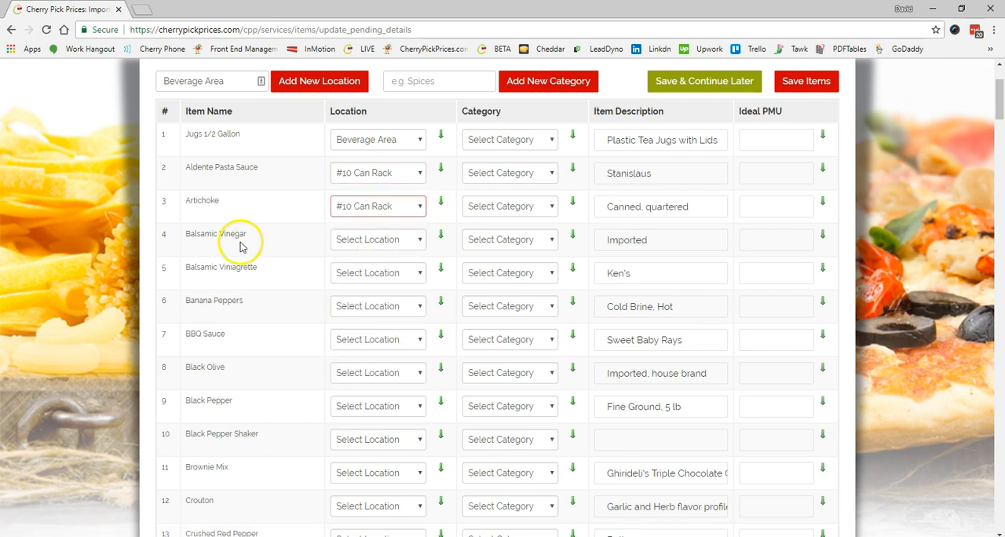
- Set the location of Balsamic Vinegar to Dry Goods Room and of Balsamic Viniagrette to Walkin
{"action": "left_click", "coordinate": [375, 240]}
{"action": "left_click", "coordinate": [366, 319]}
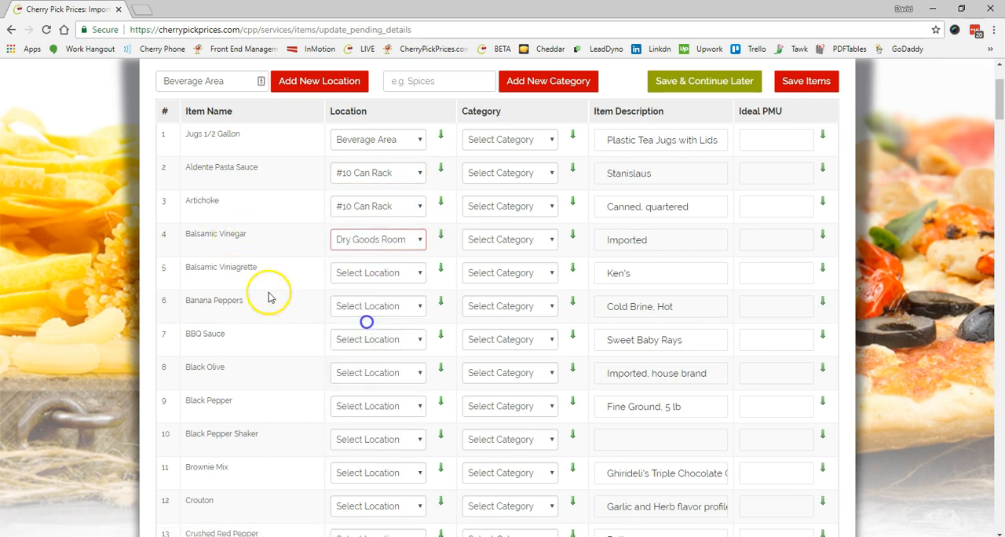
{"action": "left_click", "coordinate": [419, 273]}
{"action": "left_click", "coordinate": [350, 475]}
- Set the location of Banana Peppers and BBQ Sauce to Dry Goods Room and of Black Olive to #10 Can Rack
{"action": "scroll", "coordinate": [321, 164], "scroll_direction": "down", "scroll_amount": 2}
{"action": "left_click", "coordinate": [375, 180]}
{"action": "left_click", "coordinate": [370, 262]}
{"action": "left_click", "coordinate": [421, 214]}
{"action": "left_click", "coordinate": [381, 295]}
{"action": "left_click", "coordinate": [421, 246]}
{"action": "left_click", "coordinate": [377, 288]}
- Set the location of Black Pepper to Dry Goods Room and copy it to all rows below
{"action": "left_click", "coordinate": [417, 280]}
{"action": "left_click", "coordinate": [378, 362]}
{"action": "left_click", "coordinate": [441, 276]}
- Change the location of item 16, Greek and Italian Dressing to Walkin
{"action": "scroll", "coordinate": [400, 314], "scroll_direction": "down", "scroll_amount": 5}
{"action": "left_click", "coordinate": [393, 136]}
{"action": "left_click", "coordinate": [366, 336]}
{"action": "left_click", "coordinate": [403, 201]}
{"action": "left_click", "coordinate": [350, 405]}
{"action": "scroll", "coordinate": [377, 275], "scroll_direction": "down", "scroll_amount": 2}
{"action": "left_click", "coordinate": [385, 139]}
{"action": "left_click", "coordinate": [350, 341]}
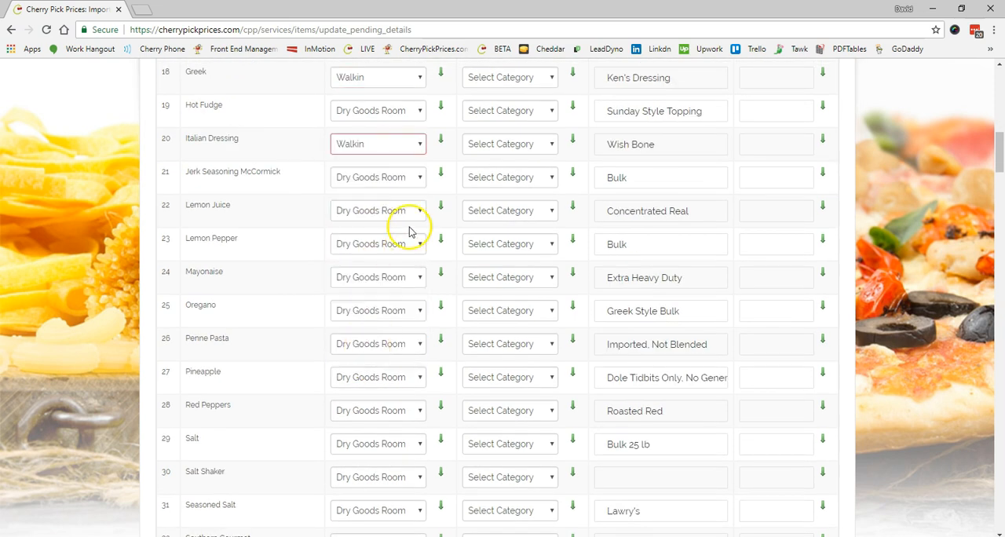
- Set the location of Pineapple and Red Peppers to #10 Can Rack and of Southern Gourmet to Walkin
{"action": "scroll", "coordinate": [298, 307], "scroll_direction": "down", "scroll_amount": 3}
{"action": "left_click", "coordinate": [398, 188]}
{"action": "left_click", "coordinate": [362, 235]}
{"action": "scroll", "coordinate": [285, 175], "scroll_direction": "down", "scroll_amount": 2}
{"action": "left_click", "coordinate": [376, 227]}
{"action": "left_click", "coordinate": [358, 432]}
- Set the location of Can Liner to Dish Room and copy it to all rows below
{"action": "scroll", "coordinate": [283, 316], "scroll_direction": "down", "scroll_amount": 2}
{"action": "scroll", "coordinate": [280, 315], "scroll_direction": "down", "scroll_amount": 5}
{"action": "left_click", "coordinate": [377, 159]}
{"action": "left_click", "coordinate": [380, 224]}
{"action": "left_click", "coordinate": [441, 157]}
- Set the location to Dry Goods Room a few rows above Box 16 and copy it to all rows below
{"action": "scroll", "coordinate": [417, 297], "scroll_direction": "down", "scroll_amount": 1}
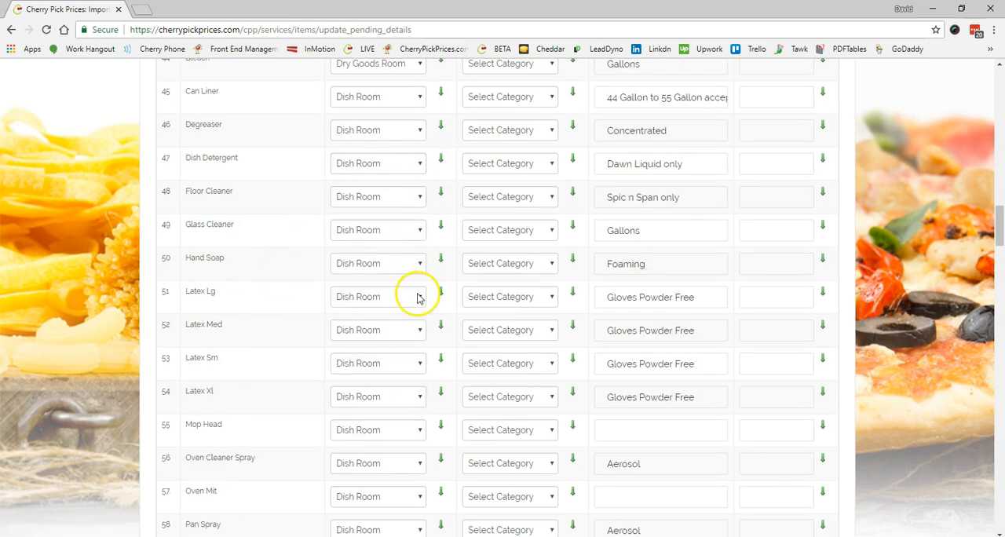
{"action": "scroll", "coordinate": [330, 283], "scroll_direction": "down", "scroll_amount": 8}
{"action": "left_click", "coordinate": [417, 203]}
{"action": "left_click", "coordinate": [370, 283]}
{"action": "left_click", "coordinate": [441, 197]}
- Assign Kitchen from Forks Black downward, and Dry Goods Room from around Paper Towels downward
{"action": "scroll", "coordinate": [416, 236], "scroll_direction": "down", "scroll_amount": 3}
{"action": "left_click", "coordinate": [418, 183]}
{"action": "left_click", "coordinate": [351, 325]}
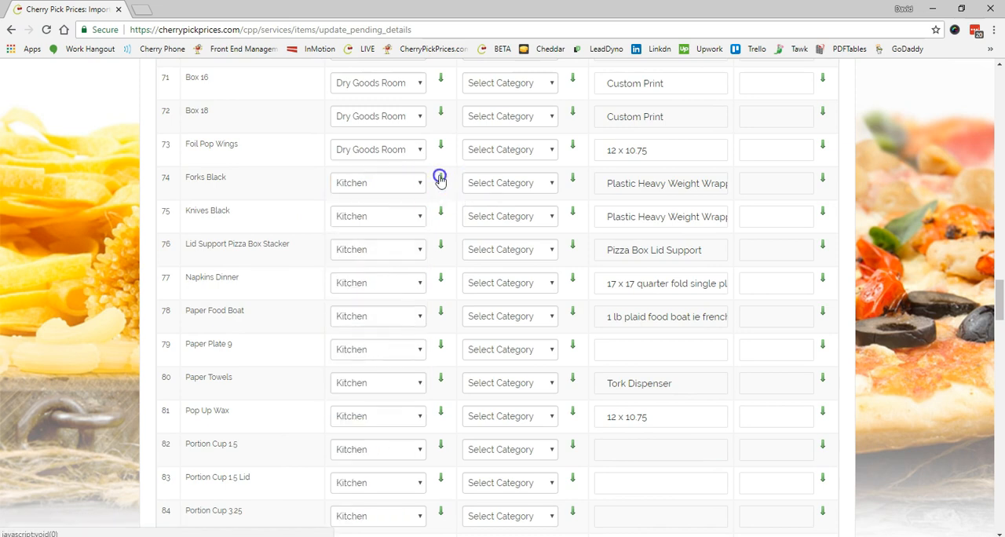
{"action": "left_click", "coordinate": [440, 179]}
{"action": "scroll", "coordinate": [400, 240], "scroll_direction": "down", "scroll_amount": 3}
{"action": "left_click", "coordinate": [440, 189]}
- Set the location of Cheesecake to Freezer and copy it to all rows below
{"action": "scroll", "coordinate": [413, 262], "scroll_direction": "down", "scroll_amount": 6}
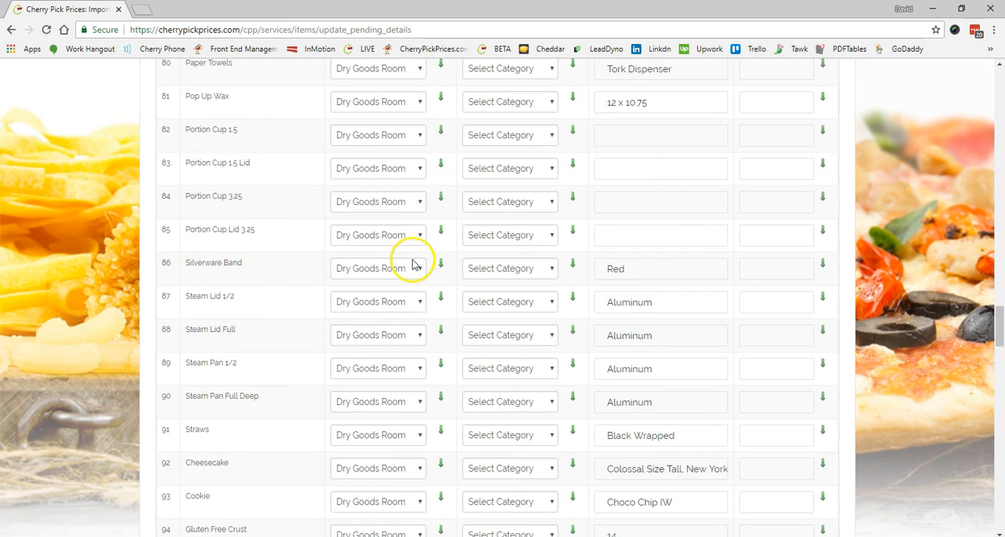
{"action": "left_click", "coordinate": [420, 218]}
{"action": "left_click", "coordinate": [393, 319]}
{"action": "left_click", "coordinate": [441, 213]}
- Set the location of Coke to Soft Drink Rack and copy it to all rows below
{"action": "scroll", "coordinate": [413, 275], "scroll_direction": "down", "scroll_amount": 4}
{"action": "scroll", "coordinate": [414, 276], "scroll_direction": "down", "scroll_amount": 3}
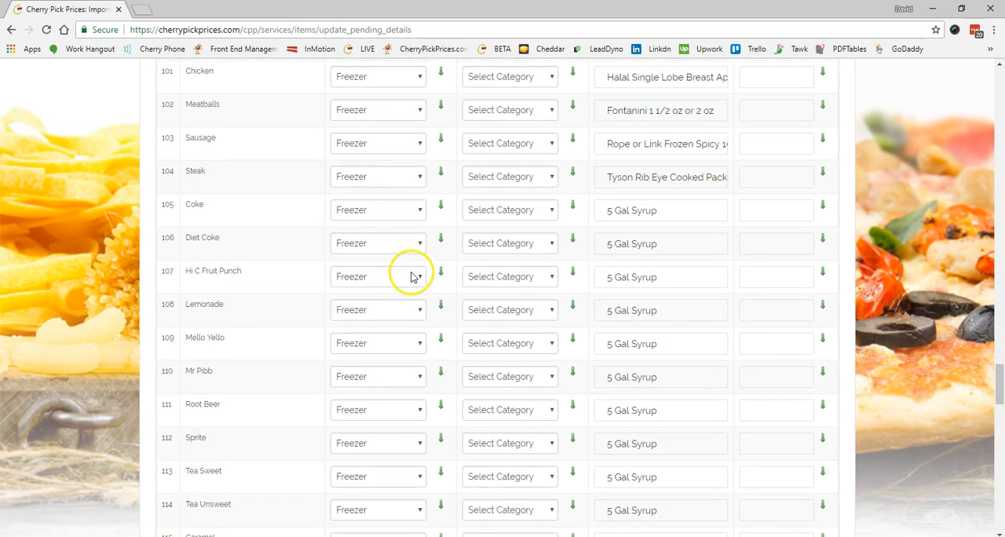
{"action": "left_click", "coordinate": [367, 391]}
{"action": "left_click", "coordinate": [441, 205]}
- Set the location to Prep Room in the rows after the soft drink syrups and copy it to all rows below
{"action": "scroll", "coordinate": [442, 206], "scroll_direction": "down", "scroll_amount": 4}
{"action": "scroll", "coordinate": [442, 207], "scroll_direction": "down", "scroll_amount": 2}
{"action": "left_click", "coordinate": [416, 198]}
{"action": "left_click", "coordinate": [362, 358]}
{"action": "left_click", "coordinate": [439, 194]}
- Set the location of two adjacent items above Date Labels to #10 Can Rack
{"action": "scroll", "coordinate": [416, 228], "scroll_direction": "down", "scroll_amount": 1}
{"action": "scroll", "coordinate": [416, 225], "scroll_direction": "down", "scroll_amount": 1}
{"action": "left_click", "coordinate": [416, 205]}
{"action": "left_click", "coordinate": [381, 248]}
{"action": "left_click", "coordinate": [417, 238]}
{"action": "left_click", "coordinate": [381, 284]}
- Set the location of Thermal Paper to Kitchen and copy it to all rows below
{"action": "scroll", "coordinate": [388, 168], "scroll_direction": "down", "scroll_amount": 3}
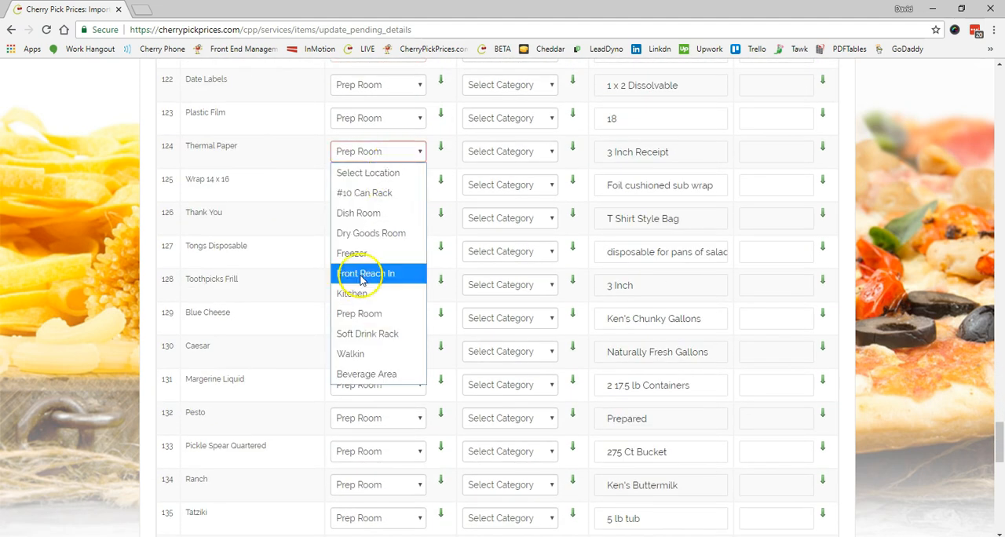
{"action": "scroll", "coordinate": [425, 187], "scroll_direction": "down", "scroll_amount": 1}
{"action": "left_click", "coordinate": [417, 84]}
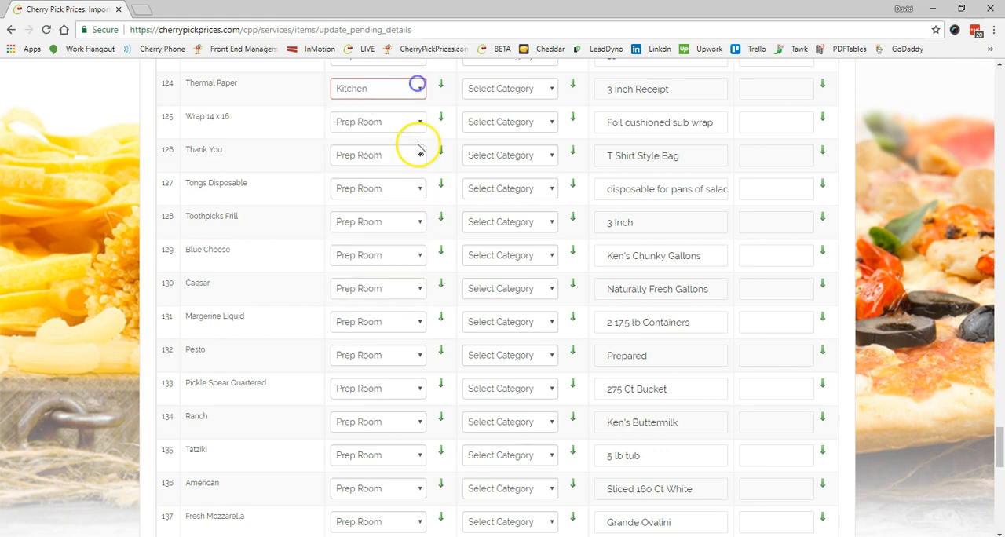
{"action": "left_click", "coordinate": [386, 232]}
{"action": "left_click", "coordinate": [440, 87]}
- Set the location of Blue Cheese to Walkin and copy it down to the end of the list
{"action": "scroll", "coordinate": [416, 190], "scroll_direction": "down", "scroll_amount": 1}
{"action": "left_click", "coordinate": [440, 188]}
{"action": "scroll", "coordinate": [442, 180], "scroll_direction": "down", "scroll_amount": 9}
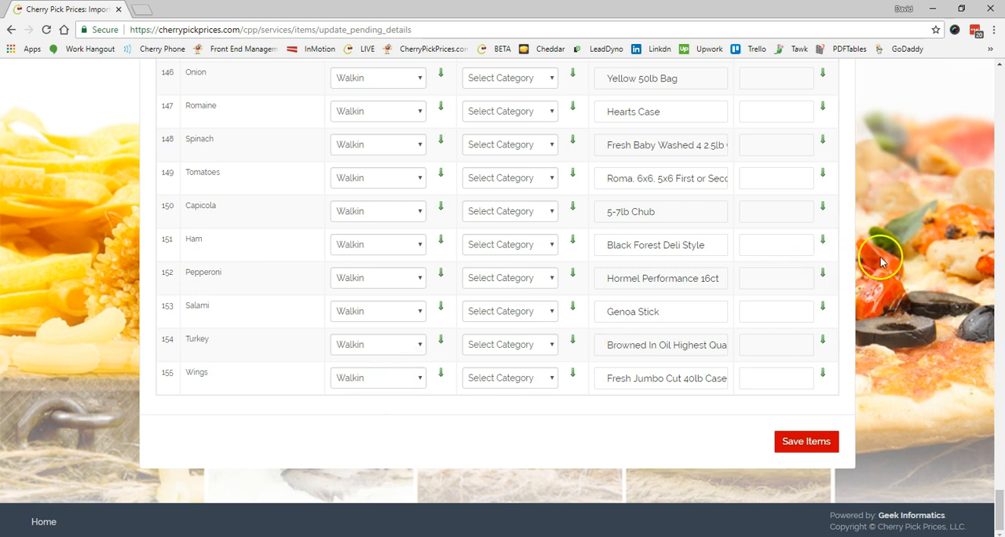
- Set the category to Dry Goods for the food items near the start of the list, with Spices for Salt and Salt Shaker
{"action": "scroll", "coordinate": [881, 255], "scroll_direction": "up", "scroll_amount": 10}
{"action": "scroll", "coordinate": [880, 248], "scroll_direction": "up", "scroll_amount": 15}
{"action": "scroll", "coordinate": [872, 248], "scroll_direction": "up", "scroll_amount": 13}
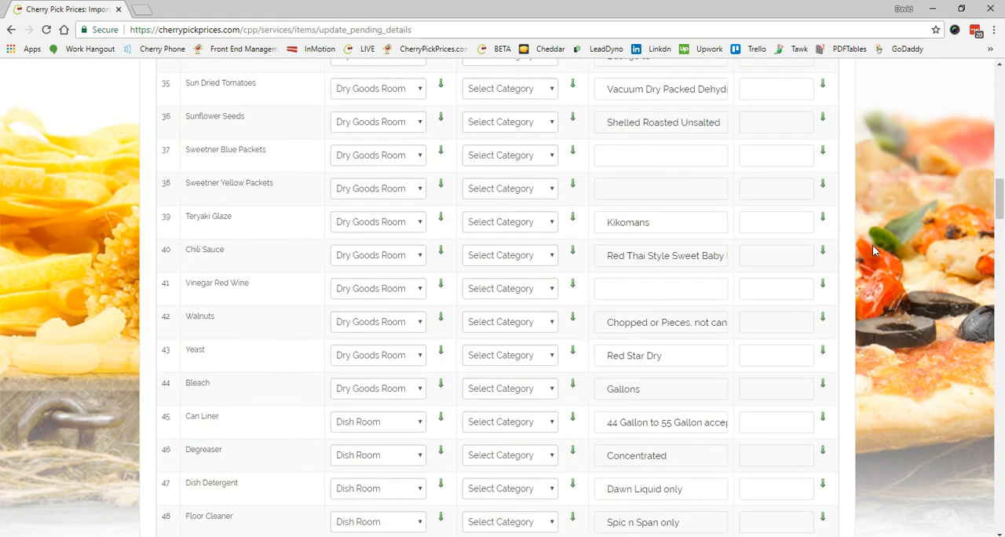
{"action": "scroll", "coordinate": [872, 250], "scroll_direction": "up", "scroll_amount": 12}
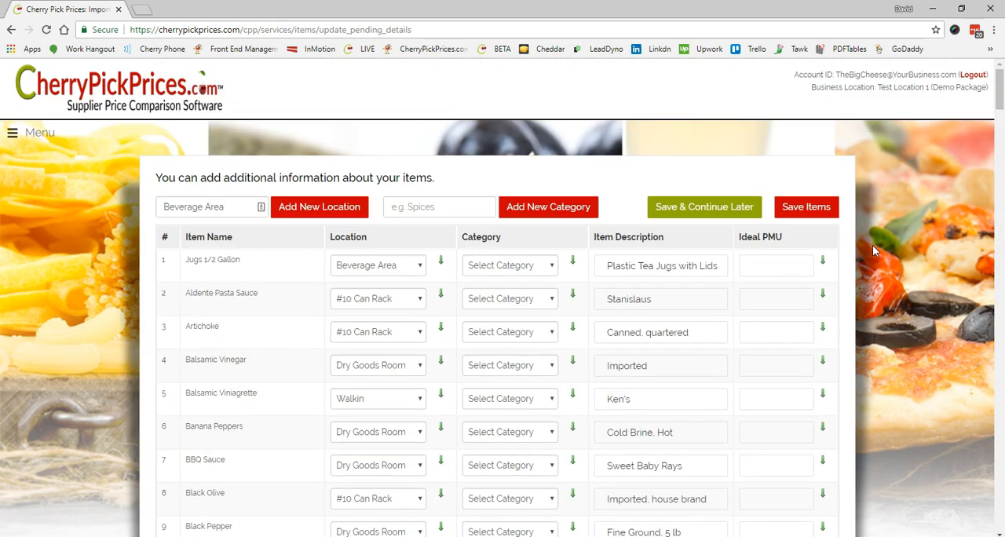
{"action": "scroll", "coordinate": [871, 249], "scroll_direction": "down", "scroll_amount": 1}
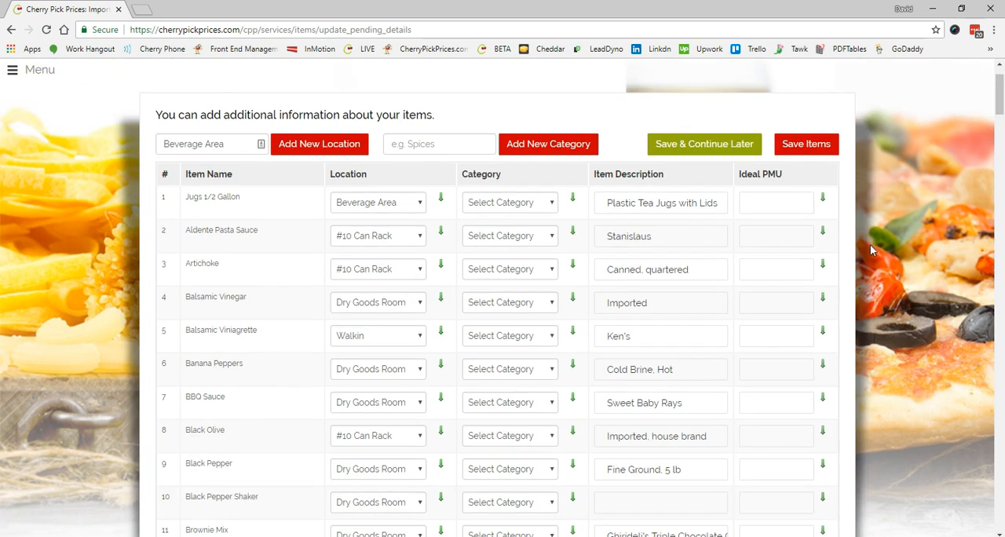
{"action": "scroll", "coordinate": [864, 240], "scroll_direction": "down", "scroll_amount": 1}
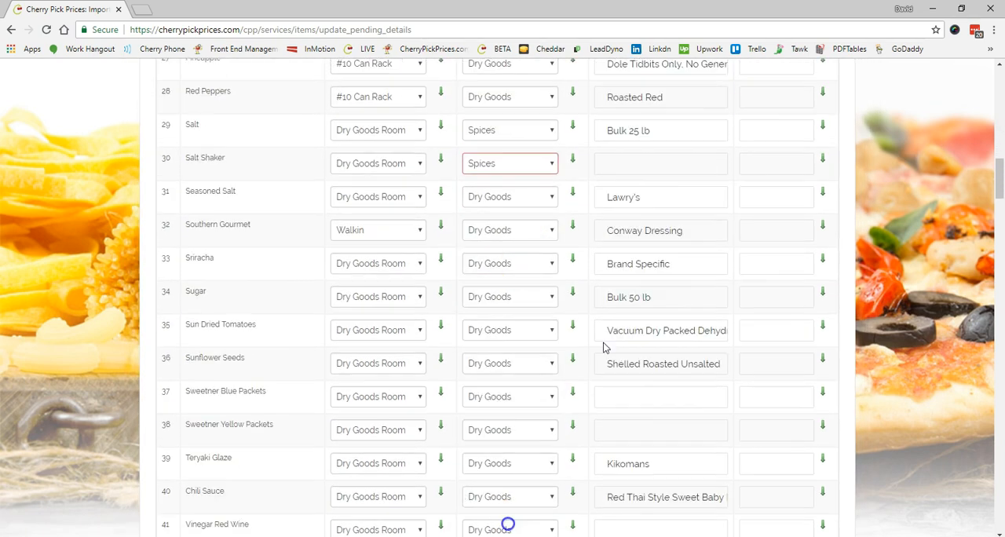
- Assign categories to the dish room, packaging and following rows, including Food Packaging, and copy Dry Goods down from Blue Cheese
{"action": "left_click", "coordinate": [510, 189]}
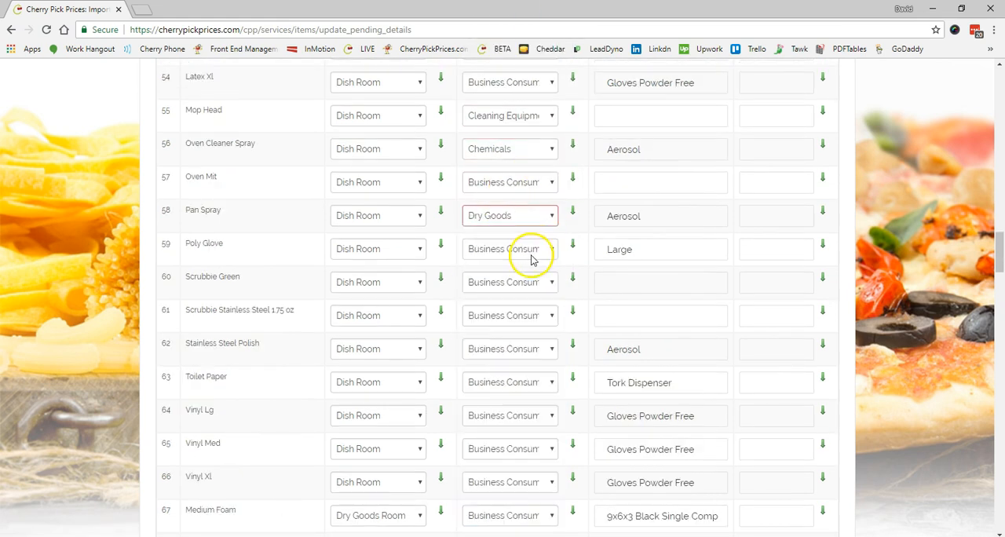
{"action": "left_click", "coordinate": [545, 93]}
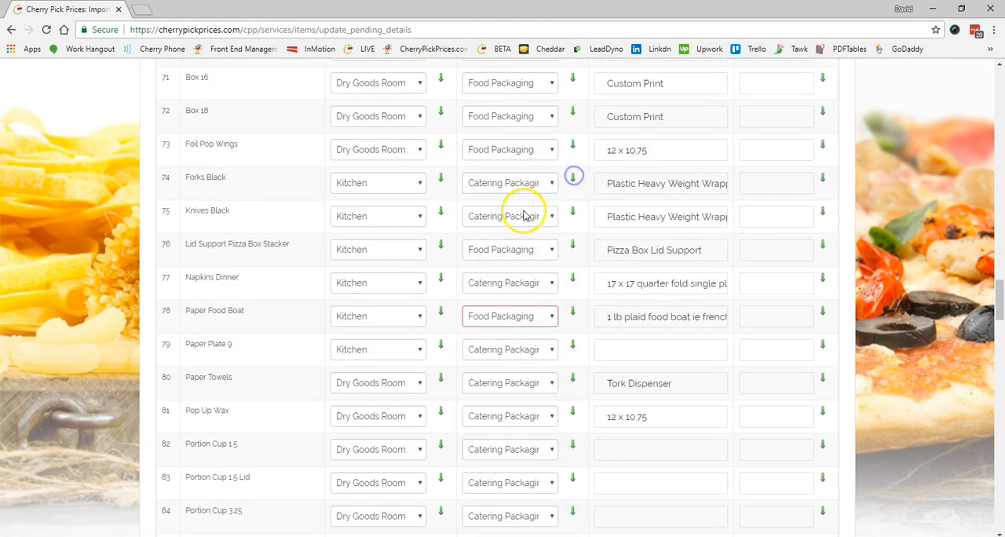
{"action": "left_click", "coordinate": [547, 102]}
{"action": "left_click", "coordinate": [552, 210]}
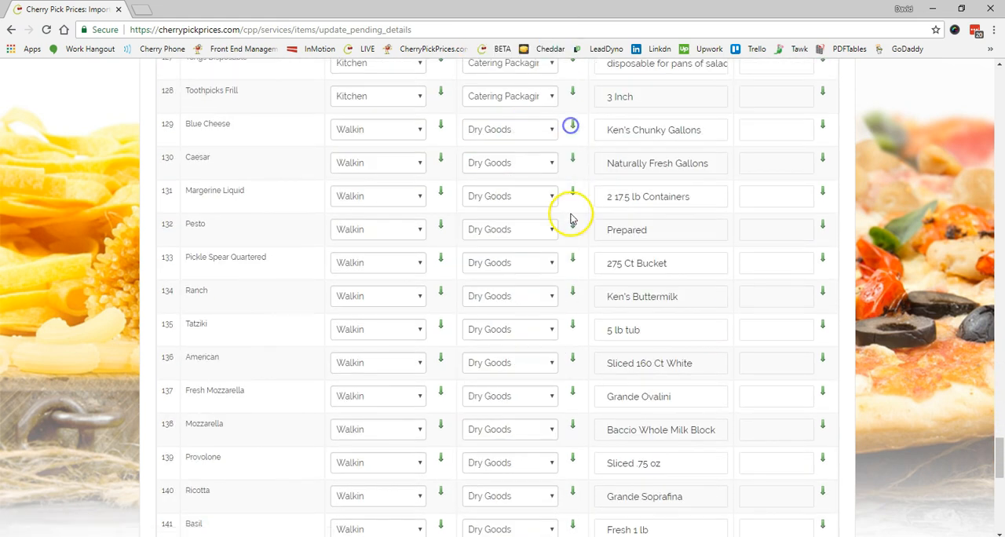
- Set the category of American through Ricotta to Dairy, and copy Produce down from Basil to all rows below
{"action": "scroll", "coordinate": [548, 299], "scroll_direction": "down", "scroll_amount": 2}
{"action": "left_click", "coordinate": [571, 236]}
{"action": "scroll", "coordinate": [550, 314], "scroll_direction": "down", "scroll_amount": 2}
{"action": "left_click", "coordinate": [539, 212]}
{"action": "left_click", "coordinate": [494, 434]}
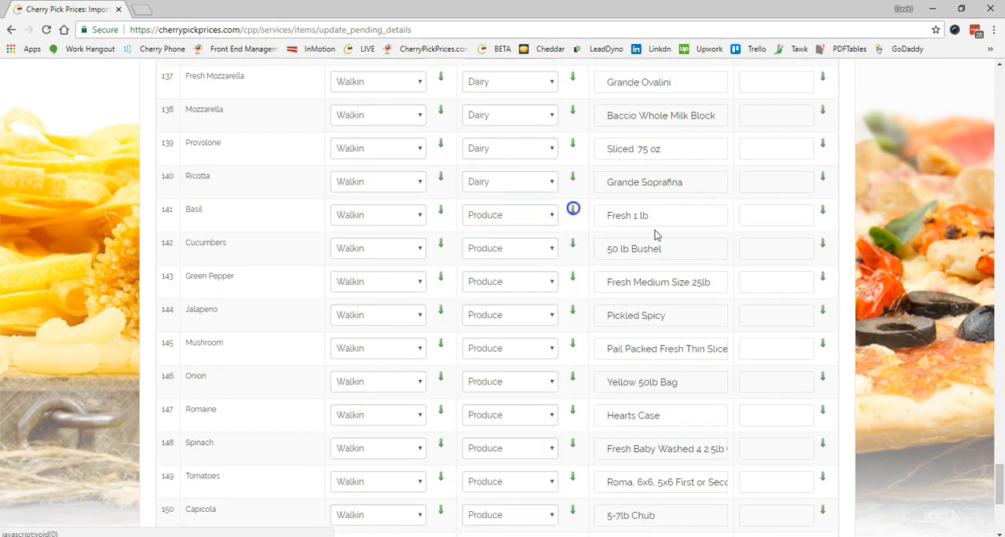
{"action": "left_click", "coordinate": [574, 206]}
- Set the category of Jalapeno to Dry Goods and the category of Capicola to Proteins
{"action": "scroll", "coordinate": [629, 236], "scroll_direction": "down", "scroll_amount": 2}
{"action": "left_click", "coordinate": [510, 243]}
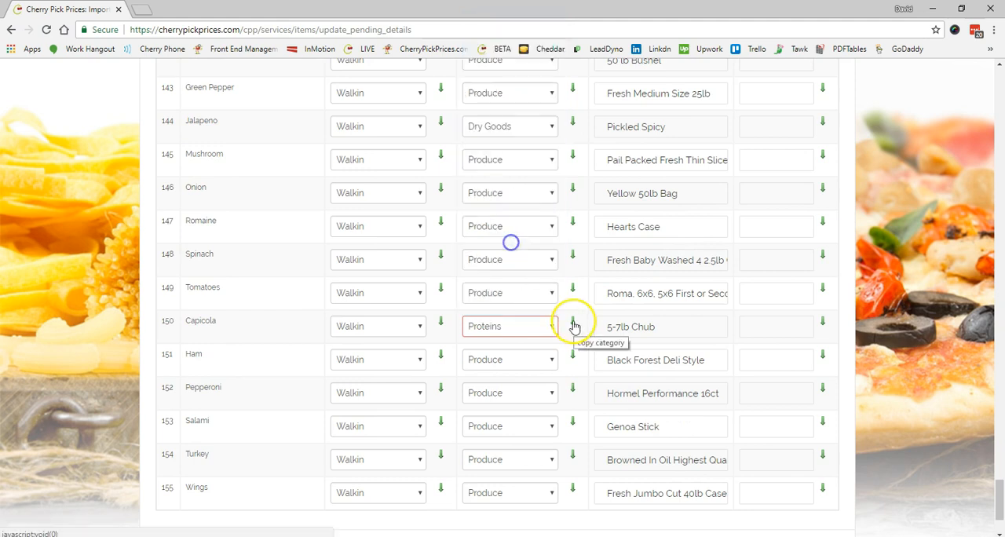
- Check the assigned categories back up to the first item and save the items
{"action": "scroll", "coordinate": [864, 302], "scroll_direction": "up", "scroll_amount": 8}
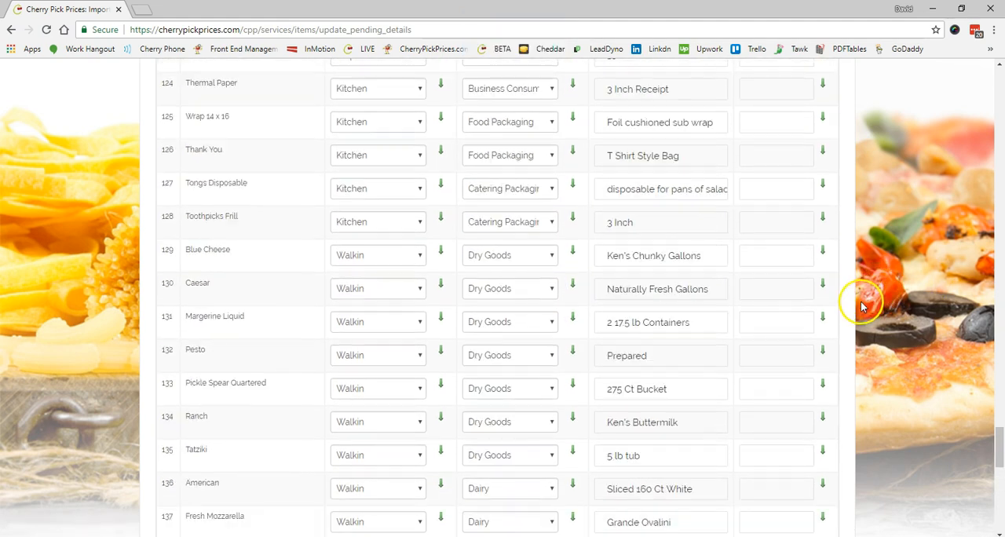
{"action": "scroll", "coordinate": [863, 306], "scroll_direction": "up", "scroll_amount": 18}
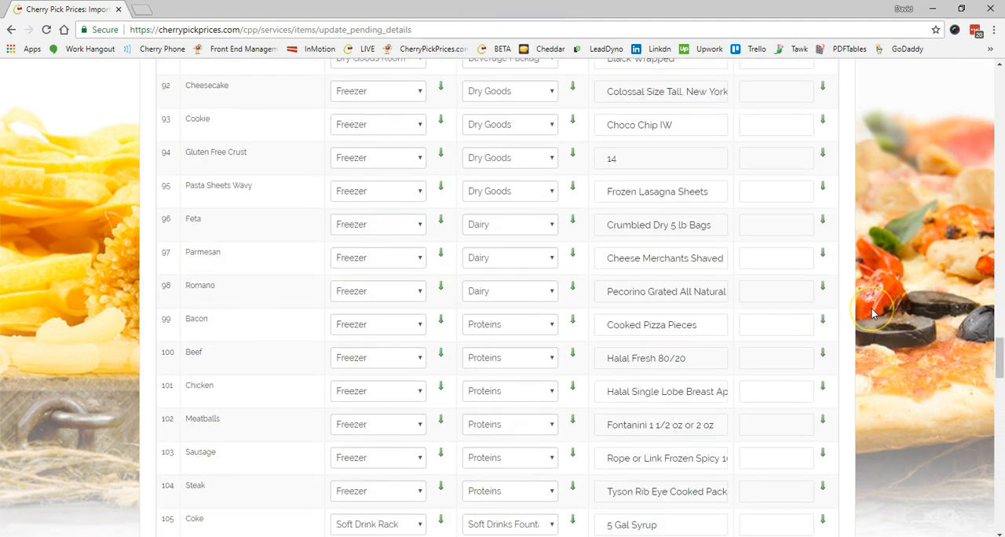
{"action": "scroll", "coordinate": [871, 310], "scroll_direction": "up", "scroll_amount": 14}
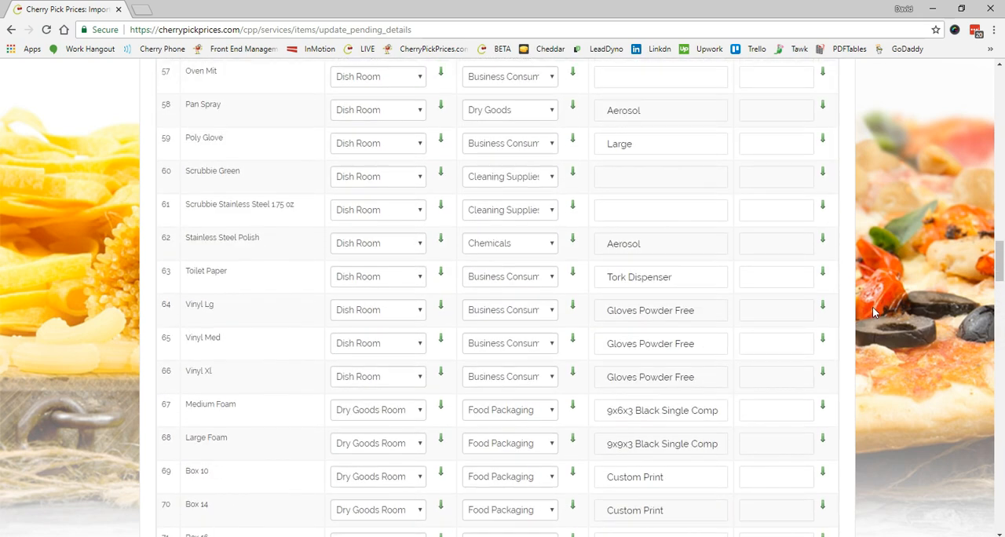
{"action": "scroll", "coordinate": [873, 310], "scroll_direction": "up", "scroll_amount": 17}
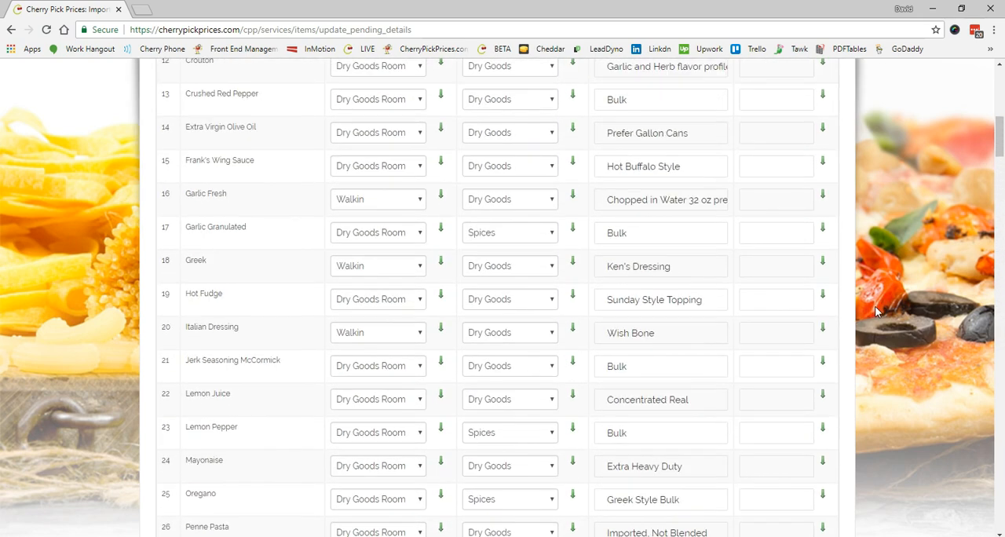
{"action": "scroll", "coordinate": [875, 305], "scroll_direction": "up", "scroll_amount": 4}
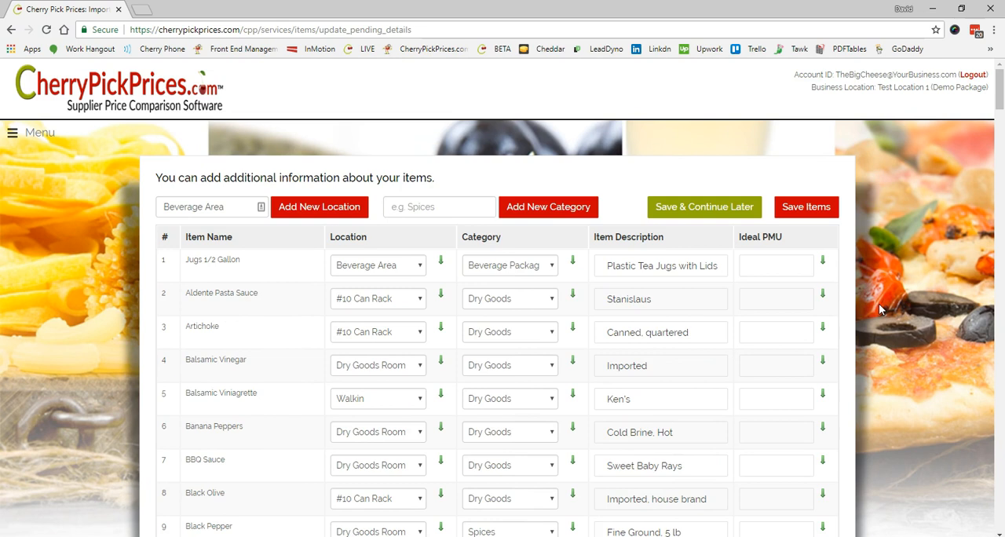
{"action": "left_click", "coordinate": [899, 244]}
{"action": "left_click", "coordinate": [813, 207]}
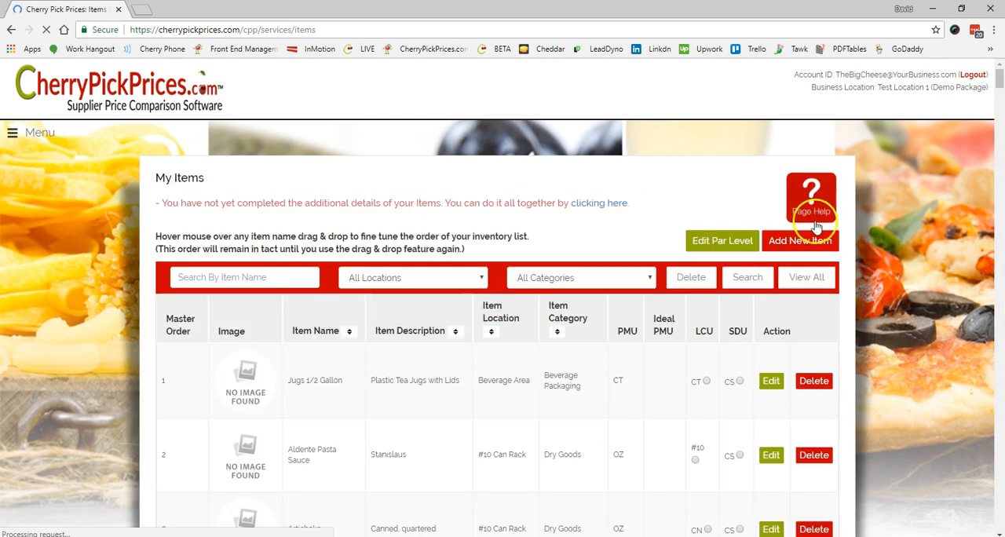
- Examine the saved locations, categories, Ideal PMU entries and measuring units of the first dozen items in the My Items list
{"action": "scroll", "coordinate": [849, 281], "scroll_direction": "down", "scroll_amount": 3}
{"action": "scroll", "coordinate": [850, 289], "scroll_direction": "down", "scroll_amount": 2}
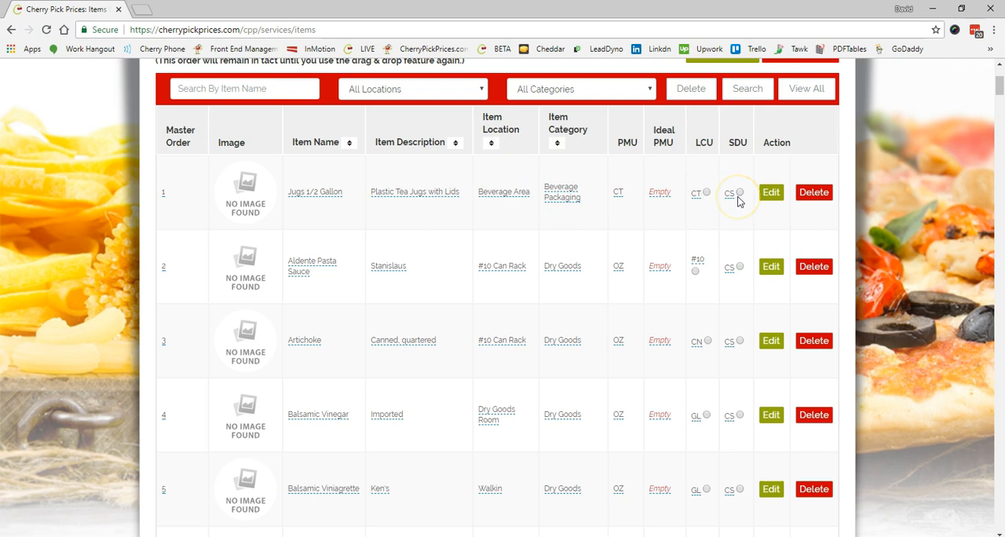
{"action": "left_click", "coordinate": [664, 217]}
{"action": "scroll", "coordinate": [669, 312], "scroll_direction": "down", "scroll_amount": 2}
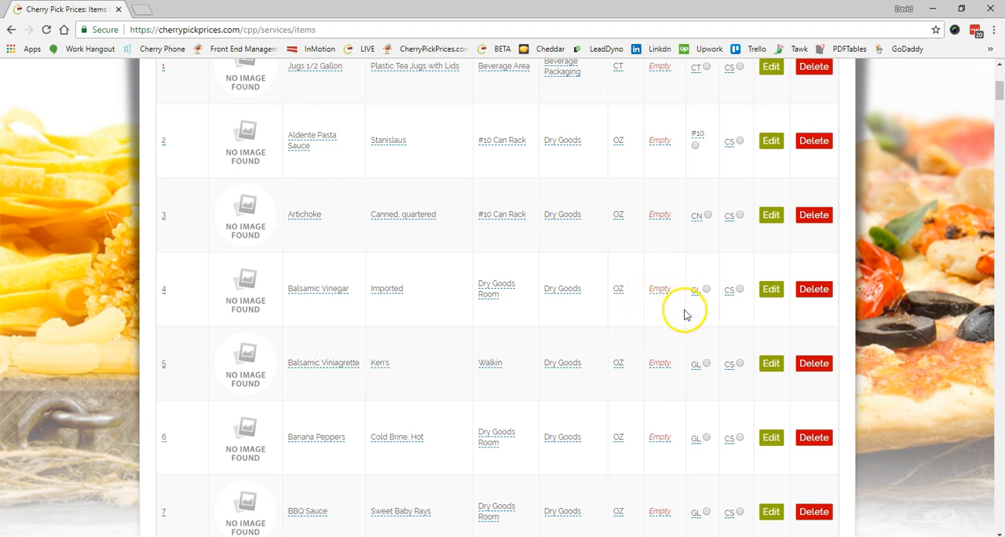
{"action": "scroll", "coordinate": [681, 317], "scroll_direction": "down", "scroll_amount": 1}
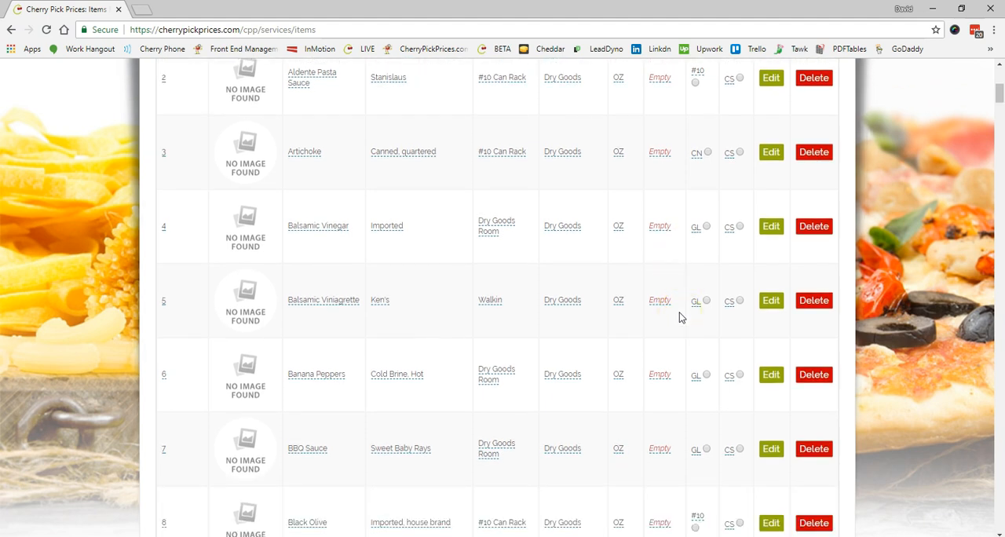
{"action": "scroll", "coordinate": [681, 317], "scroll_direction": "down", "scroll_amount": 4}
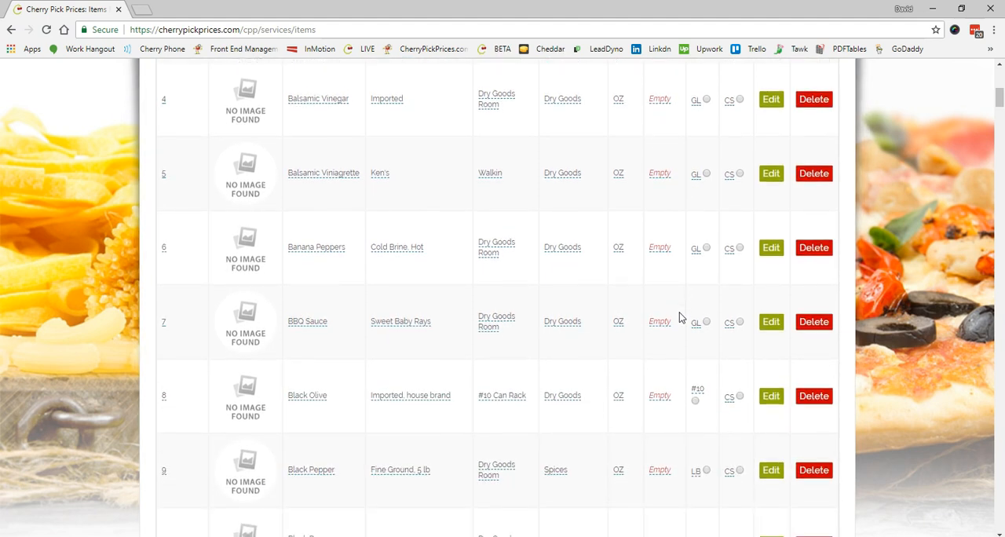
{"action": "scroll", "coordinate": [680, 317], "scroll_direction": "down", "scroll_amount": 1}
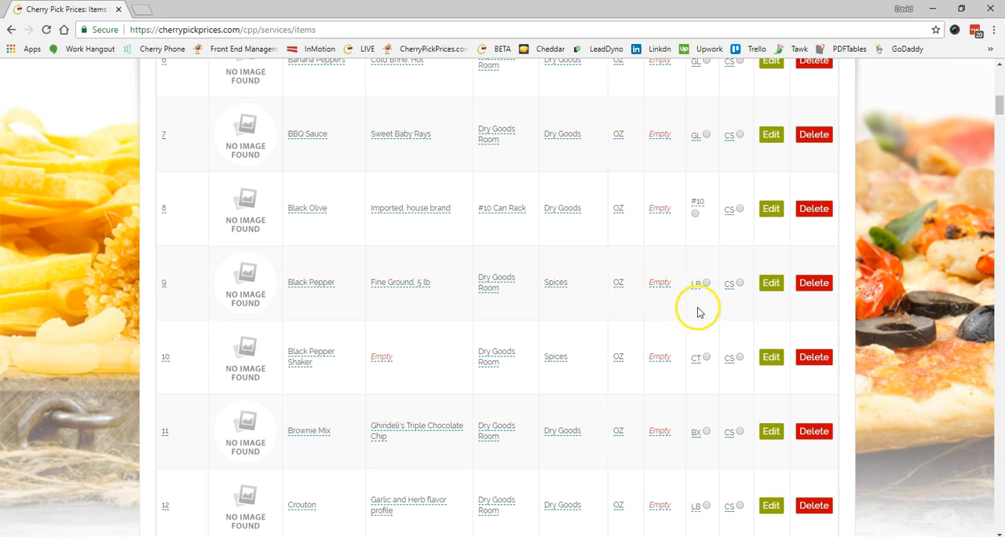
{"action": "scroll", "coordinate": [695, 316], "scroll_direction": "down", "scroll_amount": 1}
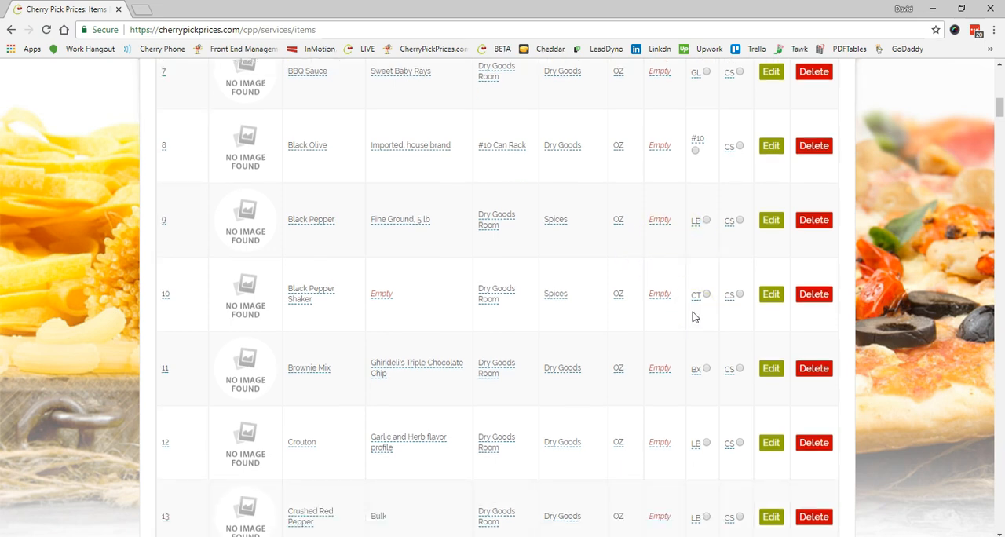
- View the additional details page through the My Items notice, and return to the My Items list
{"action": "scroll", "coordinate": [695, 316], "scroll_direction": "up", "scroll_amount": 12}
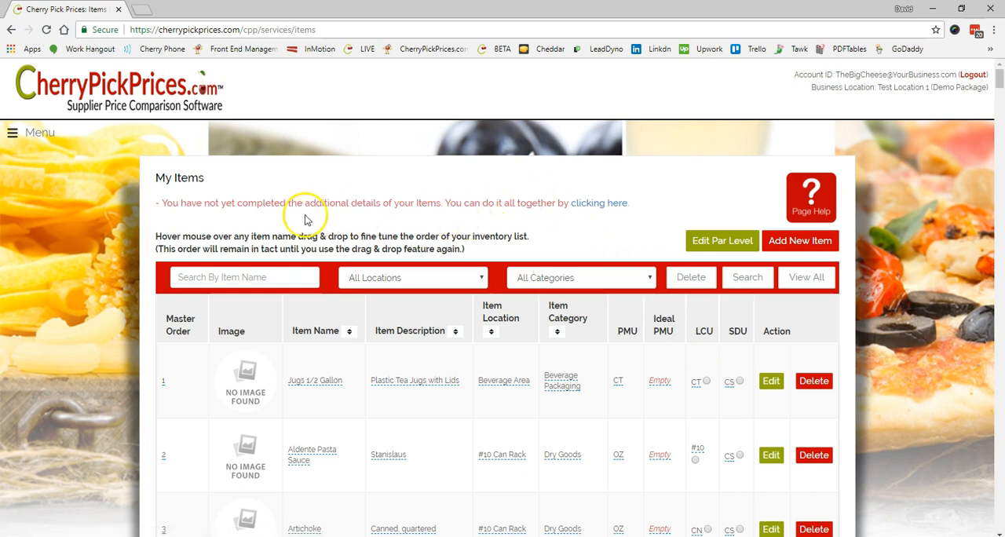
{"action": "left_click", "coordinate": [610, 203]}
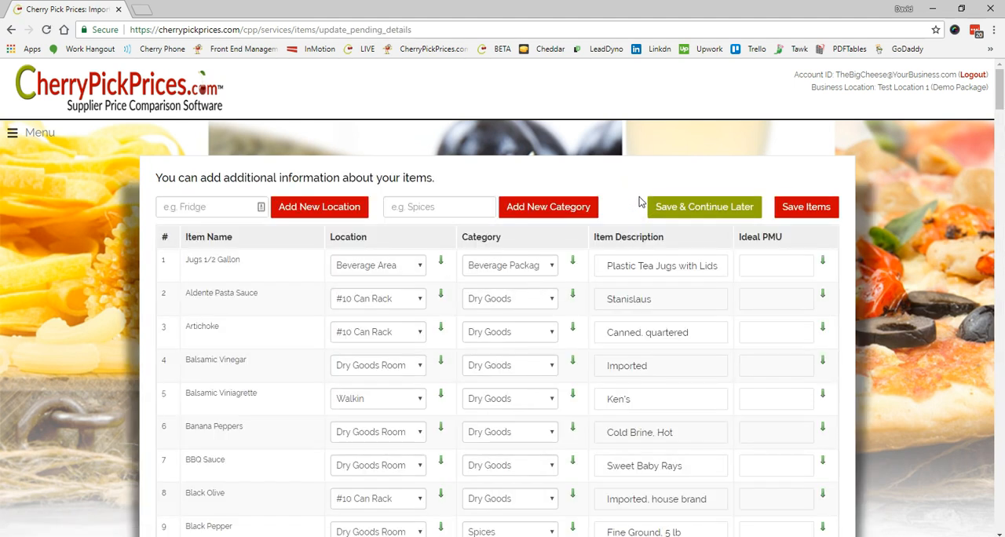
{"action": "left_click", "coordinate": [26, 75]}
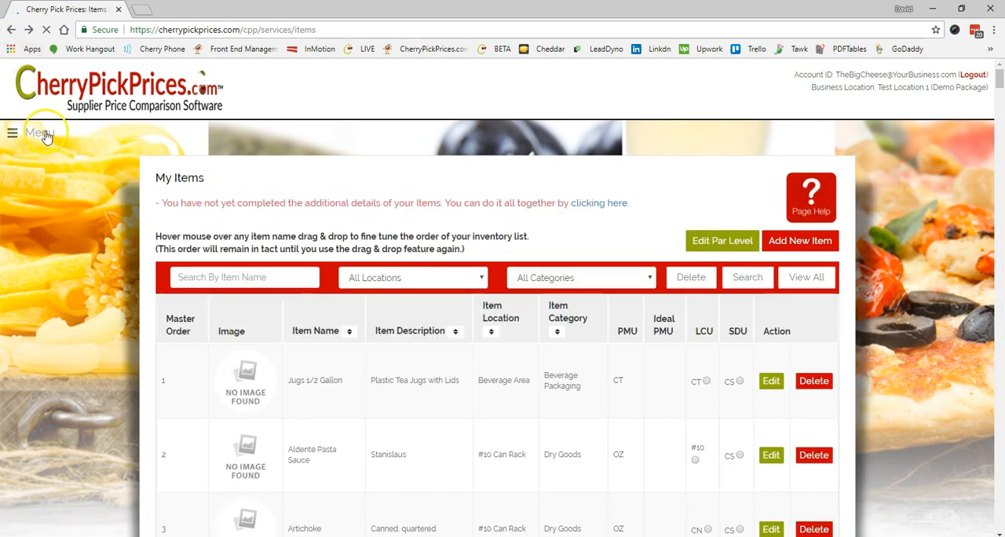
- Go to the dashboard, follow its notice to the additional item details, and examine the Ideal PMU column
{"action": "left_click", "coordinate": [40, 133]}
{"action": "left_click", "coordinate": [55, 165]}
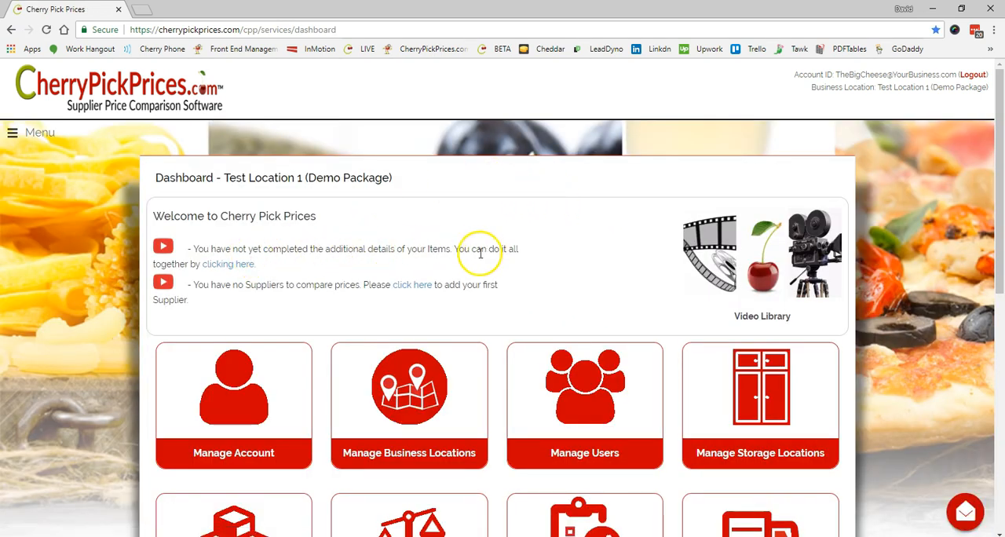
{"action": "left_click", "coordinate": [232, 267]}
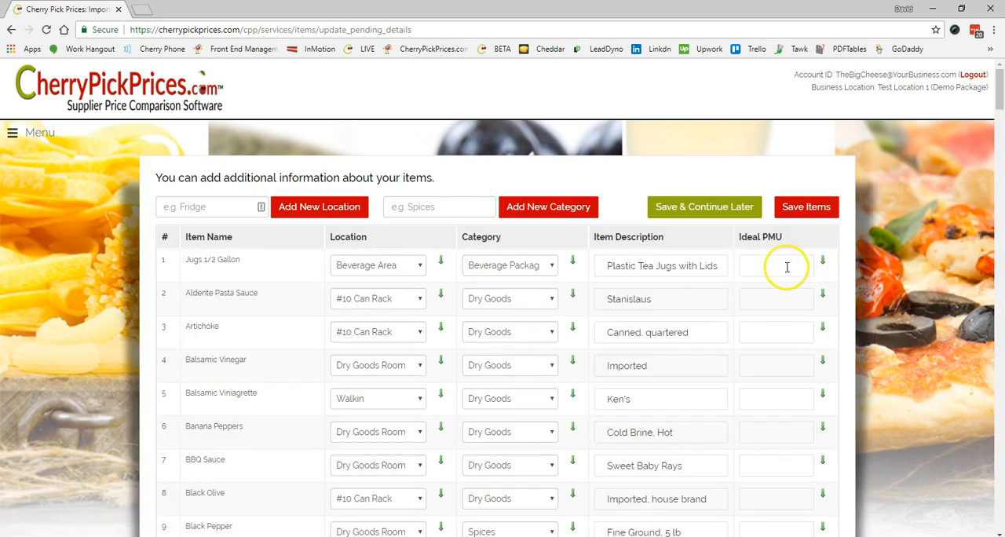
{"action": "scroll", "coordinate": [787, 267], "scroll_direction": "down", "scroll_amount": 2}
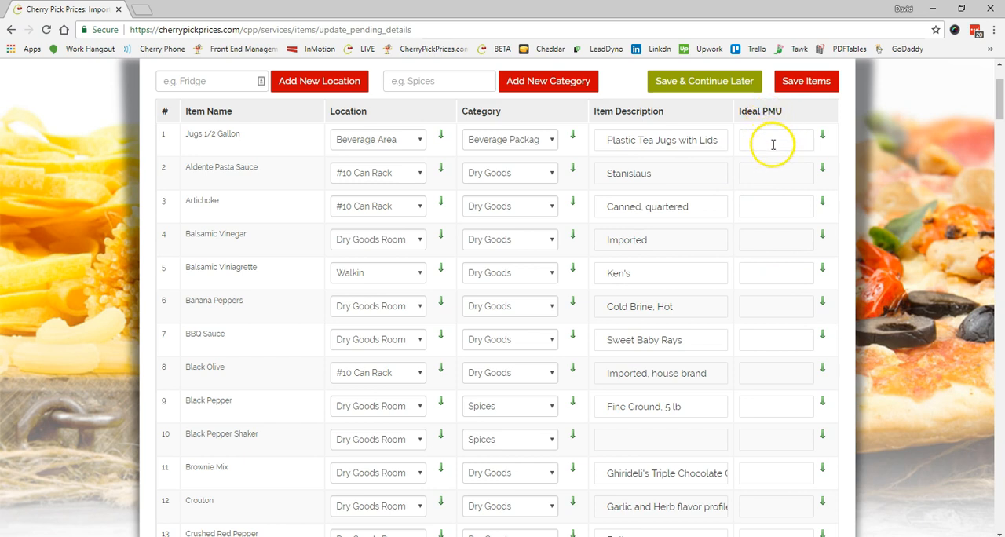
{"action": "scroll", "coordinate": [774, 201], "scroll_direction": "down", "scroll_amount": 1}
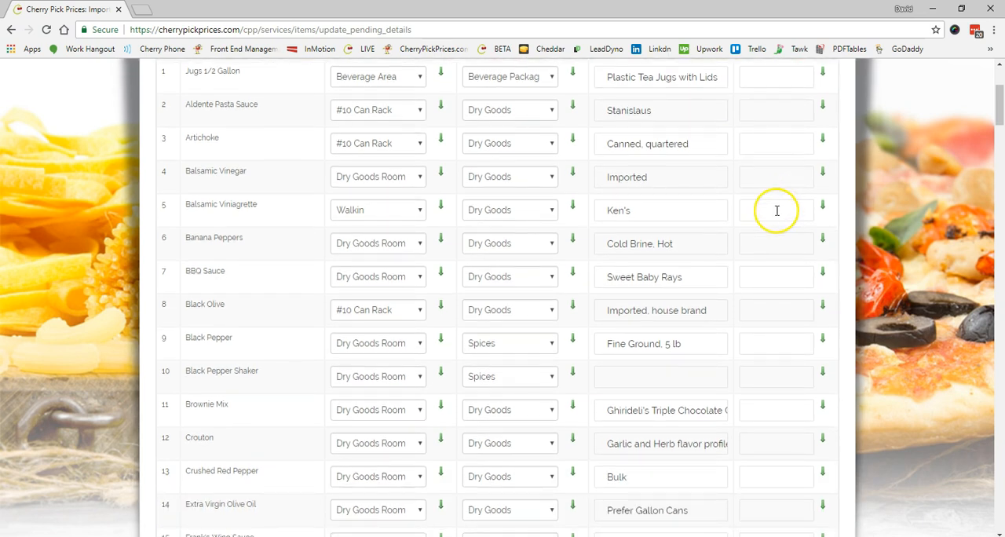
{"action": "scroll", "coordinate": [776, 212], "scroll_direction": "up", "scroll_amount": 2}
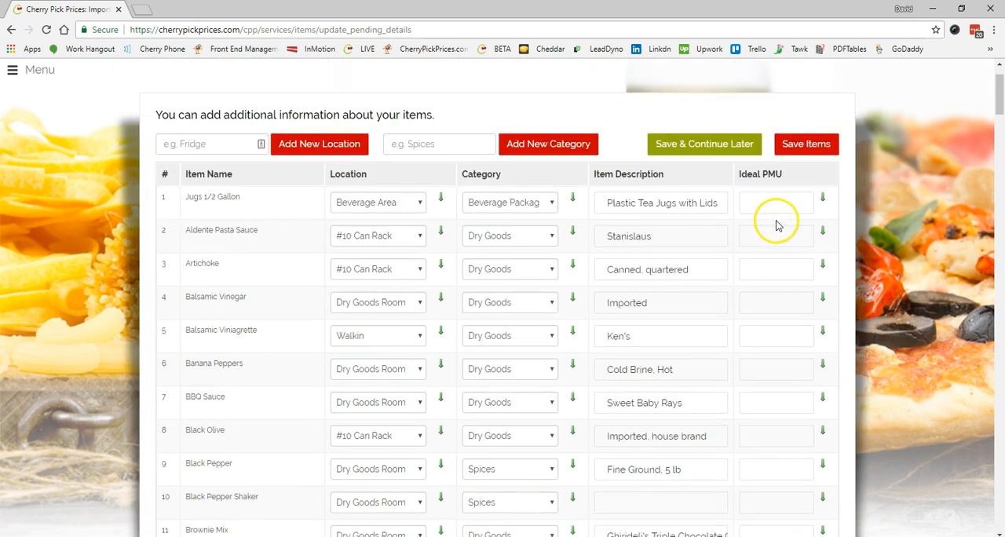
{"action": "scroll", "coordinate": [778, 216], "scroll_direction": "up", "scroll_amount": 1}
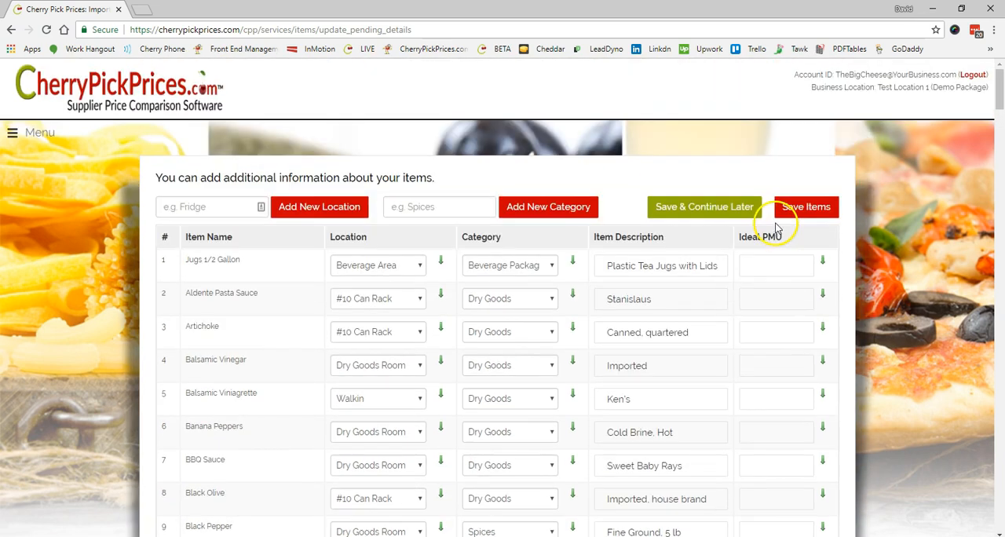
- Go to Manage Items, look over the Ideal PMU column in the item list, and bring up the site navigation
{"action": "left_click", "coordinate": [41, 140]}
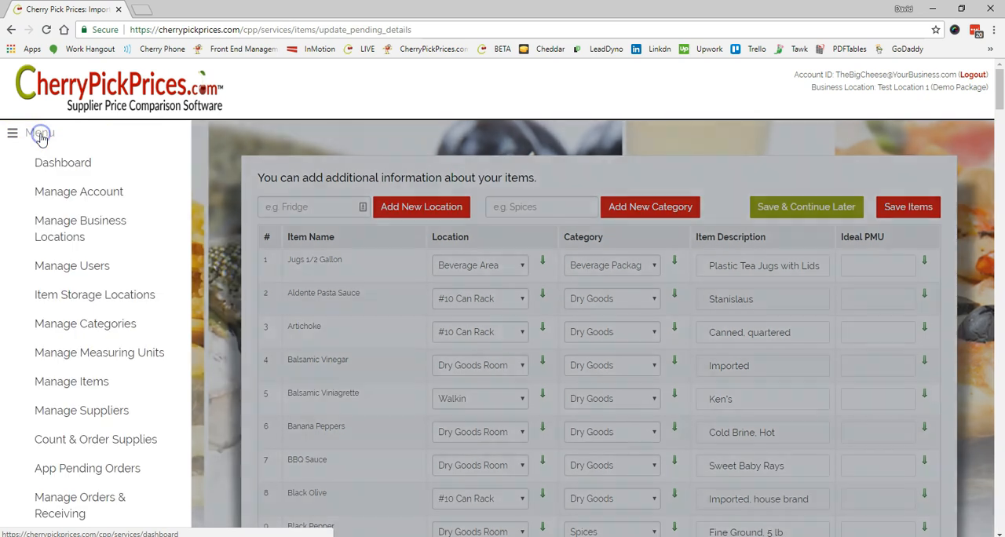
{"action": "left_click", "coordinate": [63, 385]}
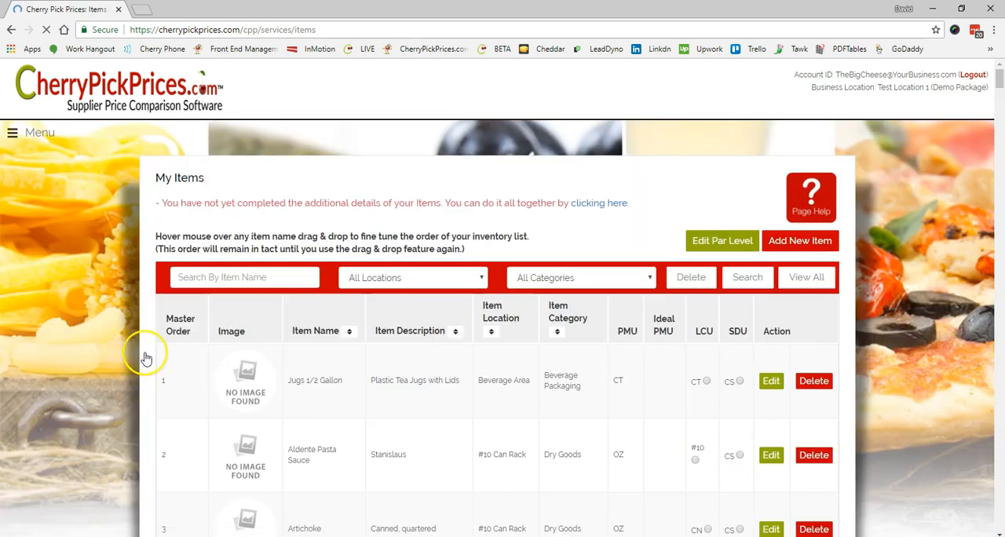
{"action": "scroll", "coordinate": [656, 361], "scroll_direction": "down", "scroll_amount": 3}
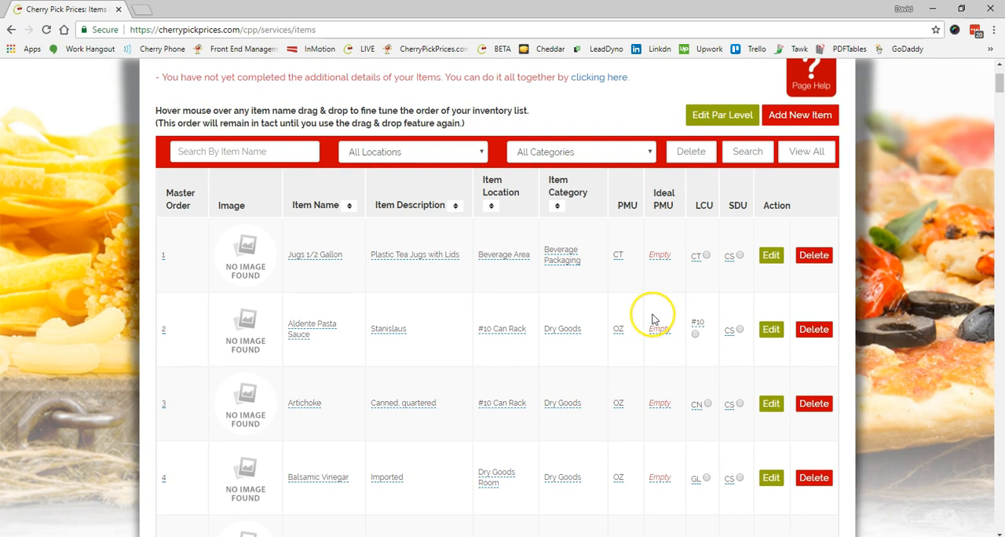
{"action": "scroll", "coordinate": [660, 320], "scroll_direction": "up", "scroll_amount": 3}
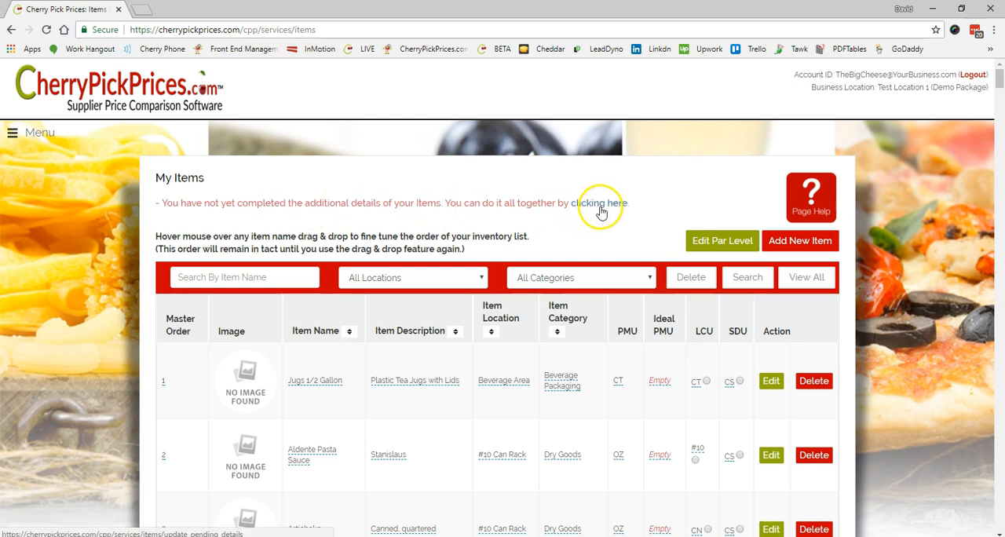
{"action": "left_click", "coordinate": [22, 135]}
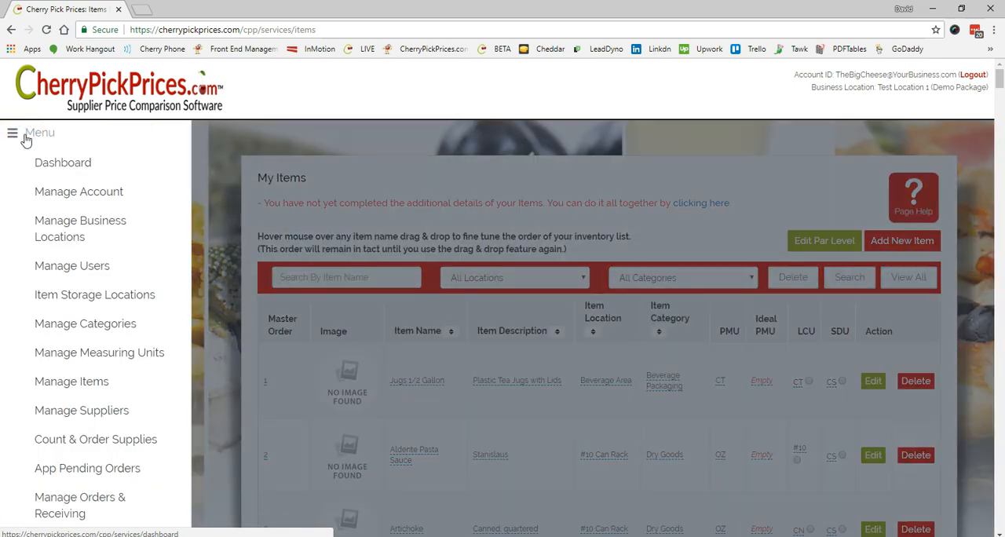
- Go through the dashboard to Manage Business Locations and open Test Location 1 for editing
{"action": "left_click", "coordinate": [60, 162]}
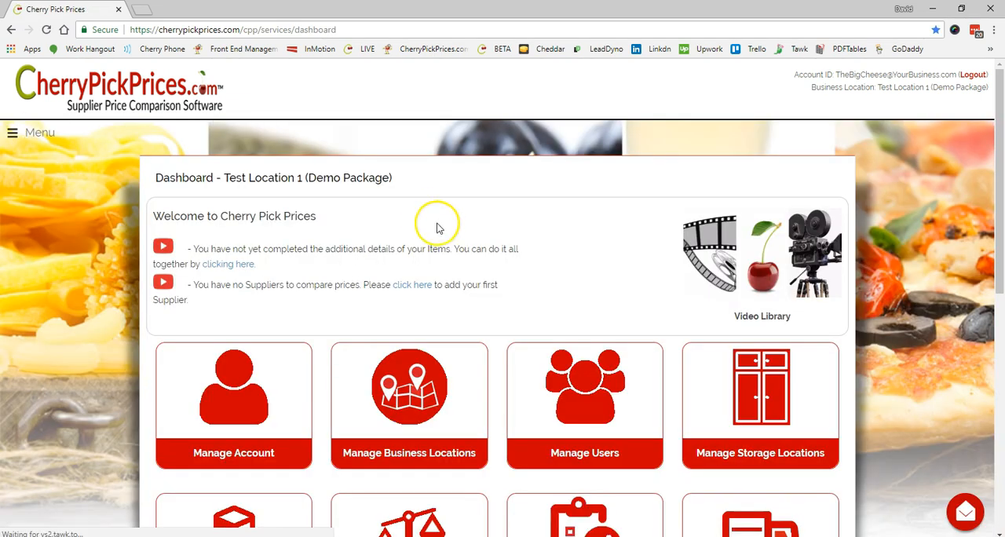
{"action": "scroll", "coordinate": [519, 224], "scroll_direction": "down", "scroll_amount": 1}
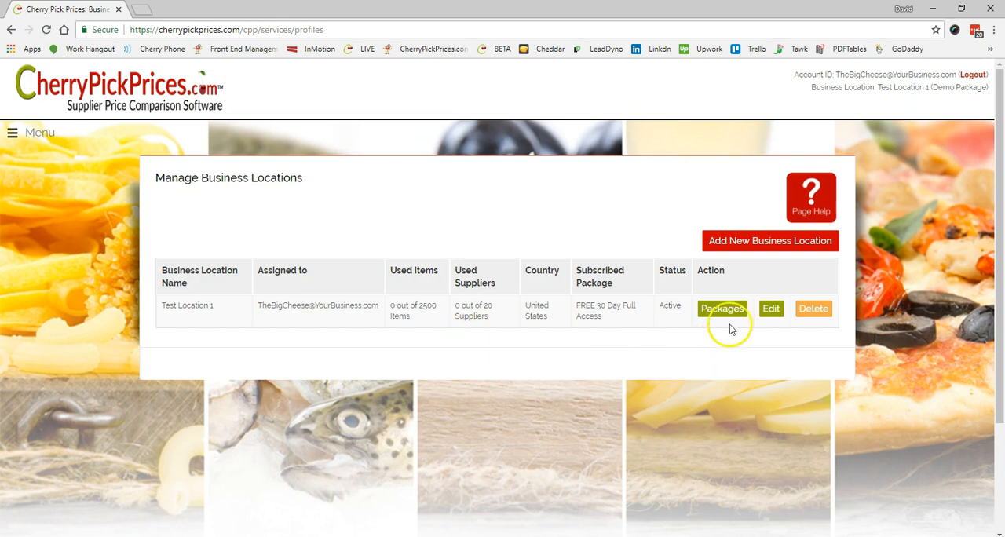
{"action": "left_click", "coordinate": [771, 311]}
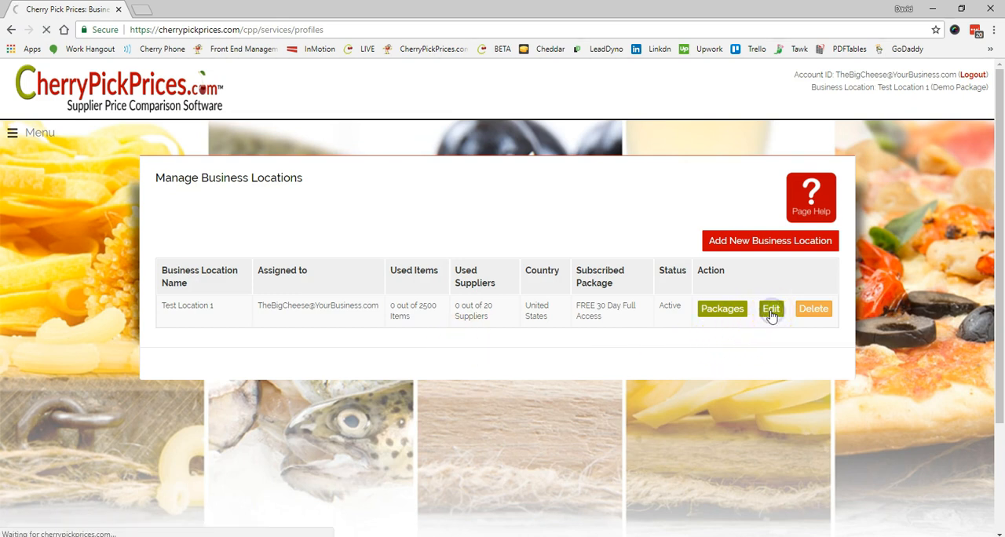
- Set PAR Levels to Enable for the business location, save the update, and return to the dashboard
{"action": "scroll", "coordinate": [754, 321], "scroll_direction": "down", "scroll_amount": 1}
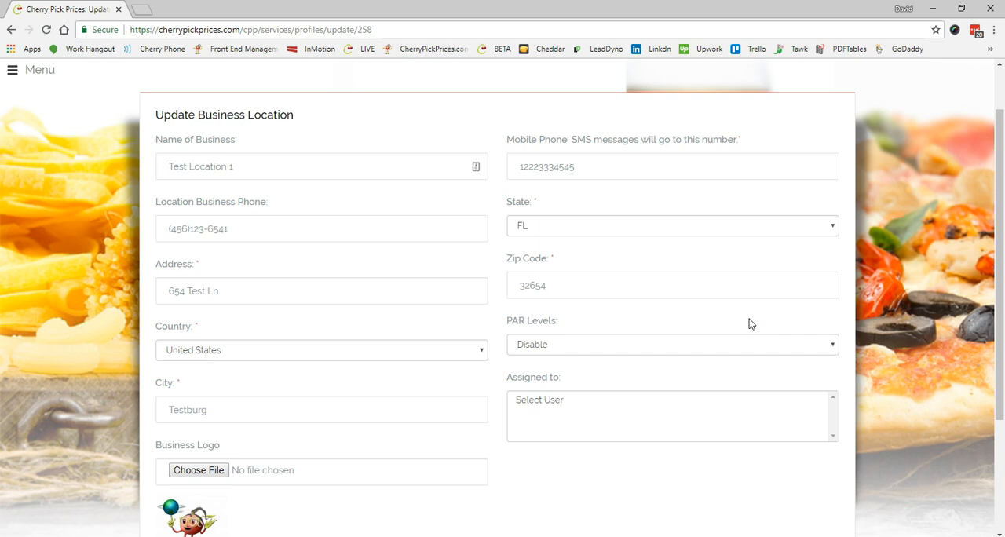
{"action": "left_click", "coordinate": [832, 346]}
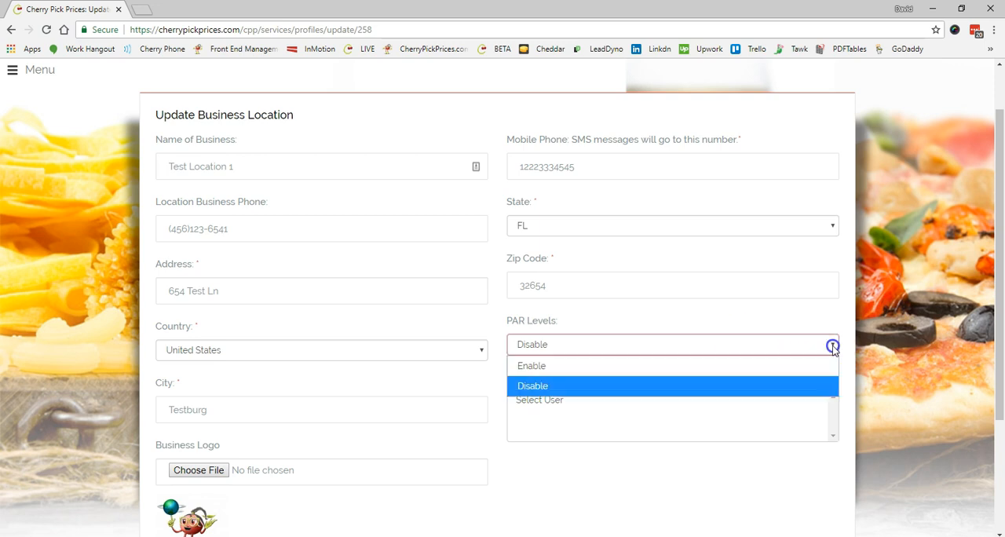
{"action": "left_click", "coordinate": [763, 367]}
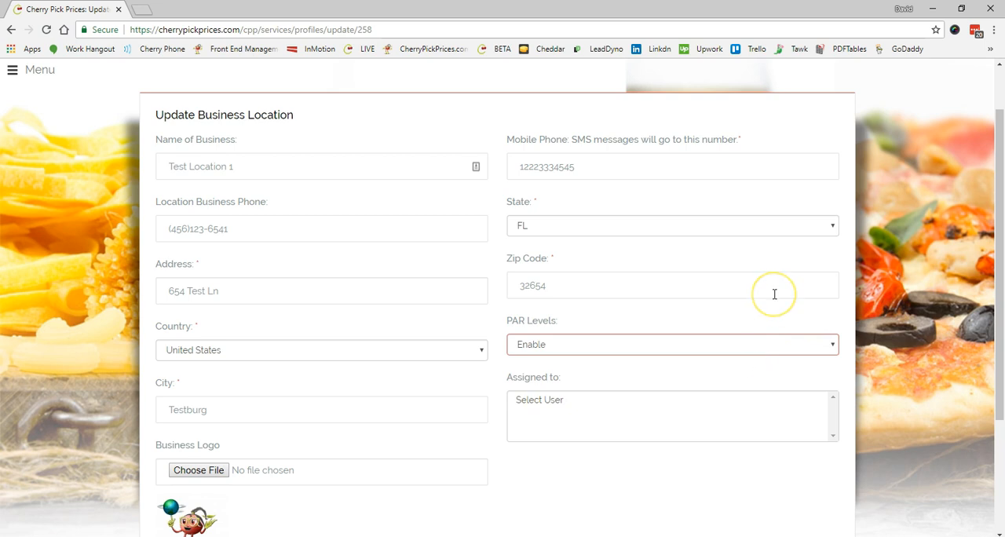
{"action": "scroll", "coordinate": [774, 296], "scroll_direction": "down", "scroll_amount": 2}
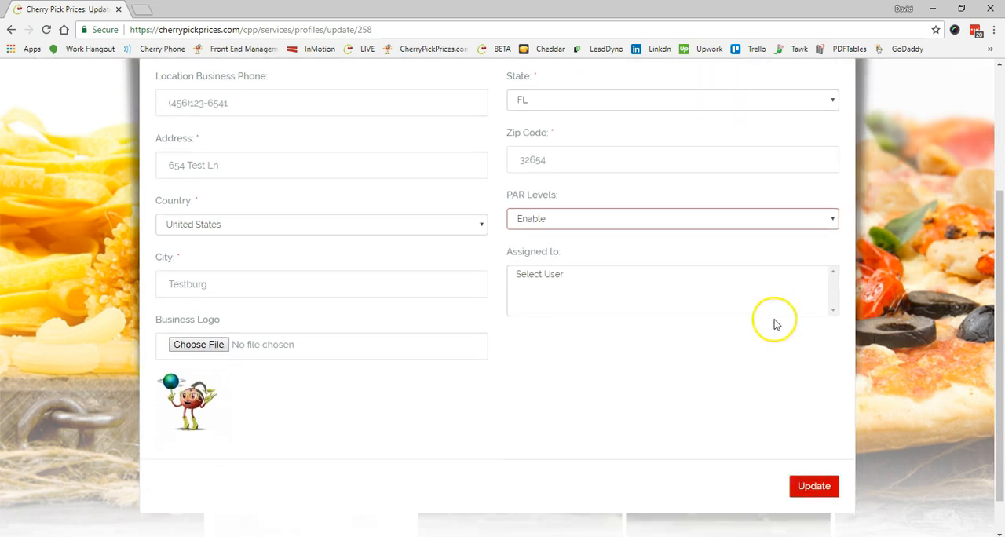
{"action": "left_click", "coordinate": [819, 488]}
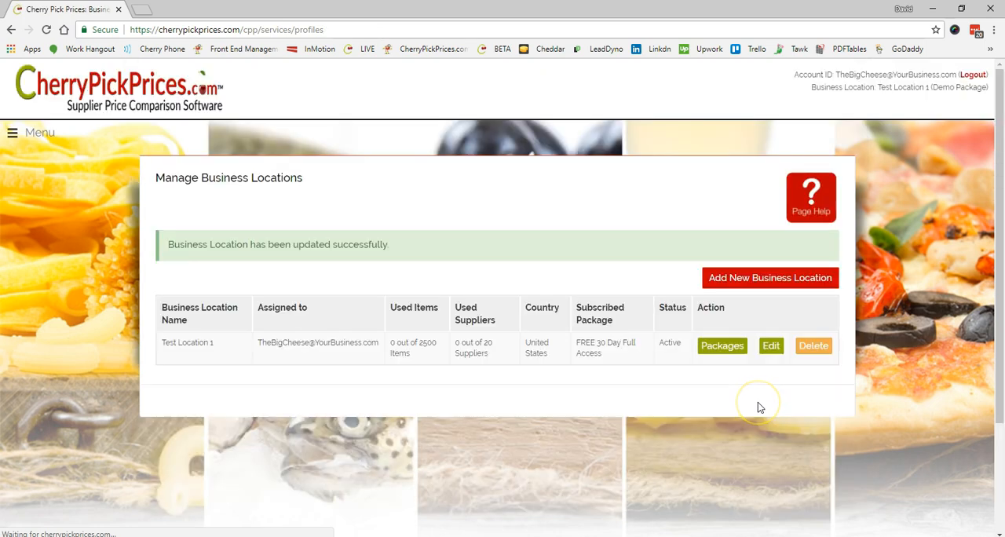
{"action": "left_click", "coordinate": [44, 133]}
{"action": "left_click", "coordinate": [55, 161]}
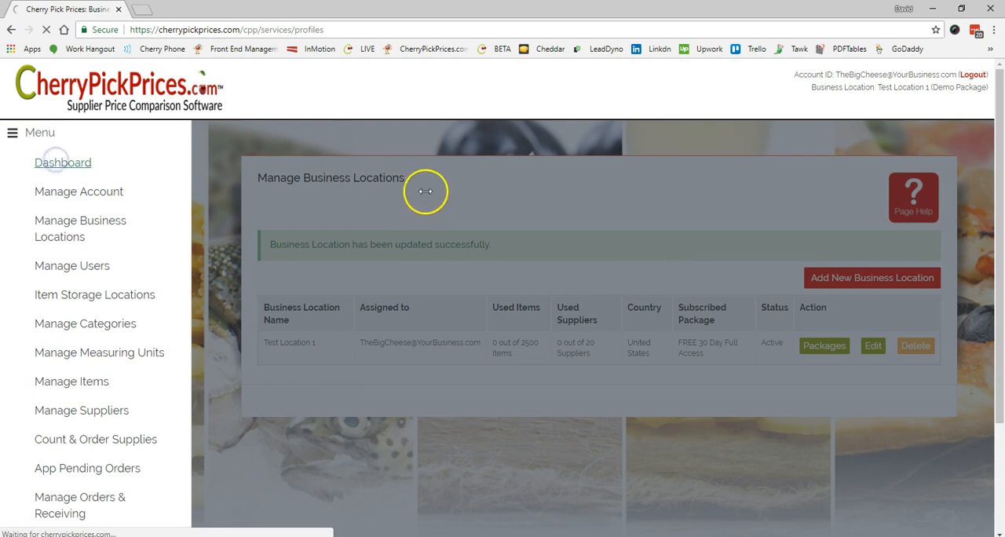